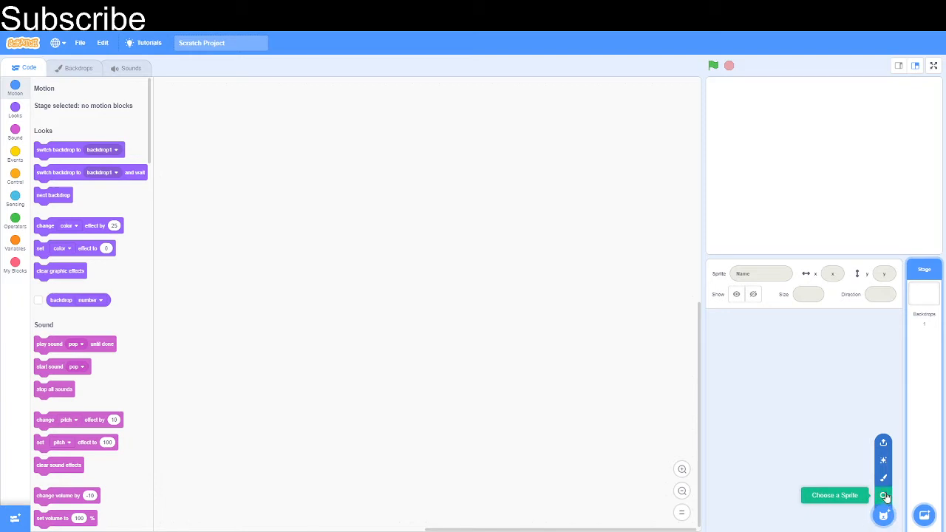
Create a new sprite by painting it from a blank costume.
click(883, 477)
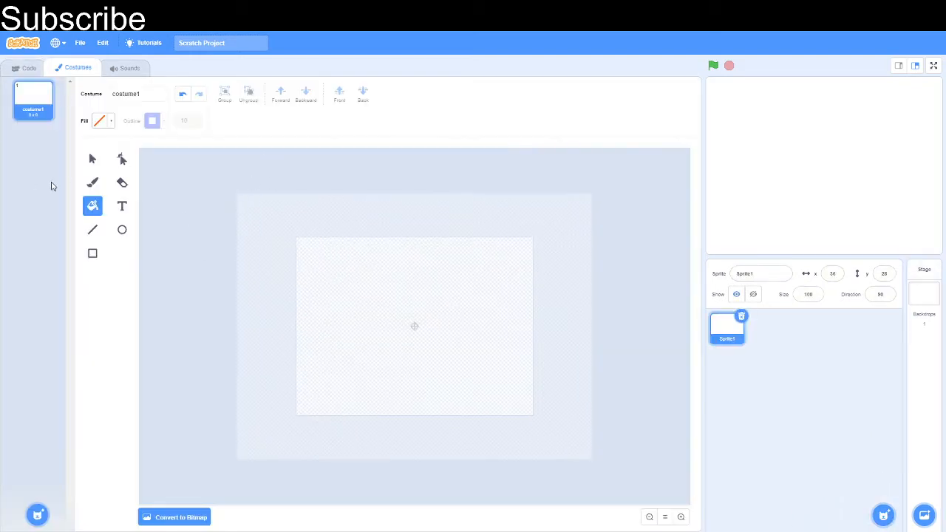
click(95, 161)
click(125, 160)
click(93, 159)
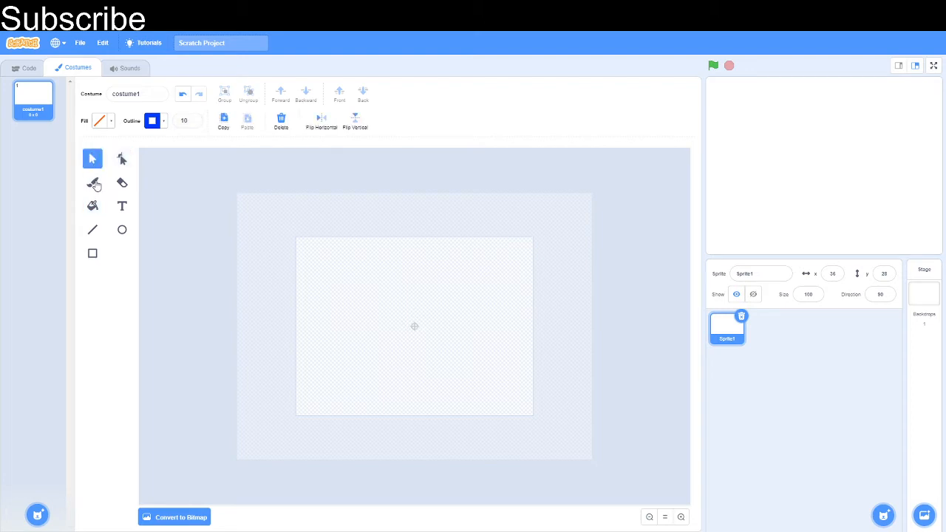
click(93, 182)
click(94, 161)
click(120, 162)
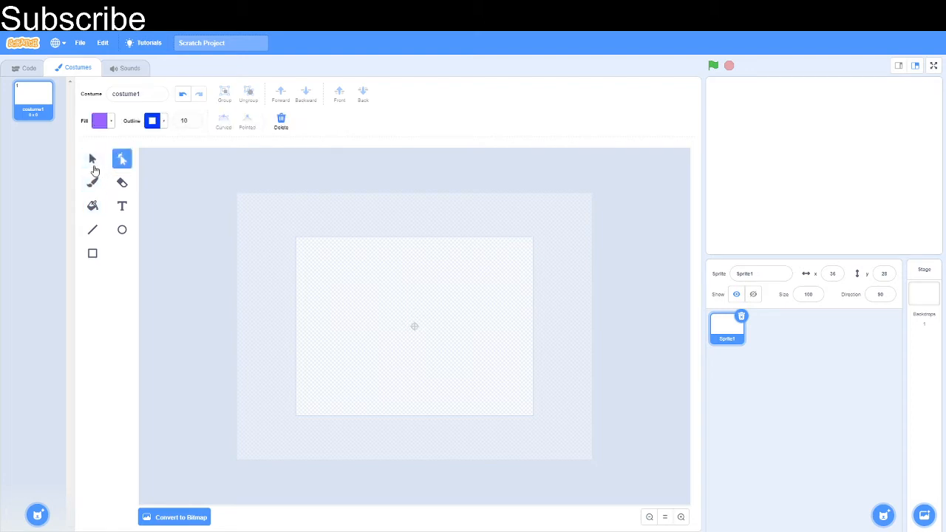
click(91, 161)
click(122, 159)
click(94, 165)
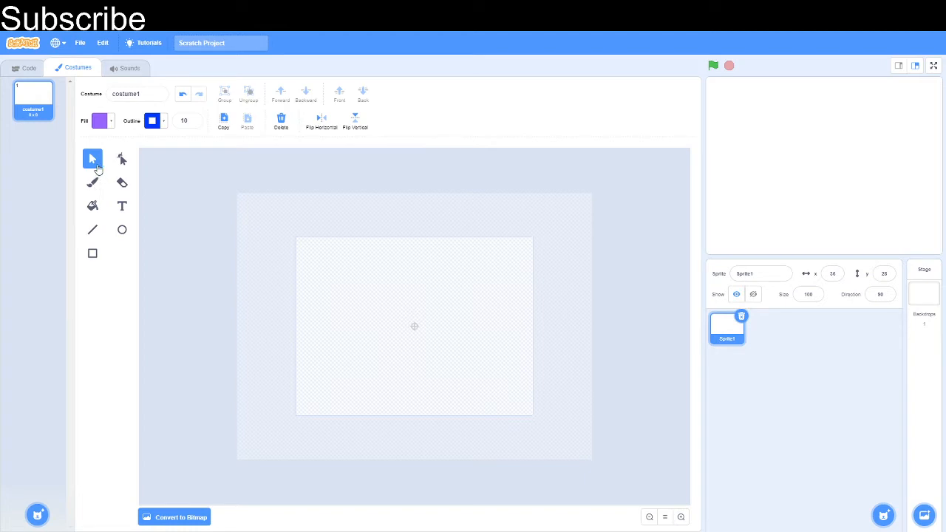
Draw a computer with a monitor outline, stand and keyboard base using the Brush with fill colour 48 and size 15.
click(92, 182)
click(111, 120)
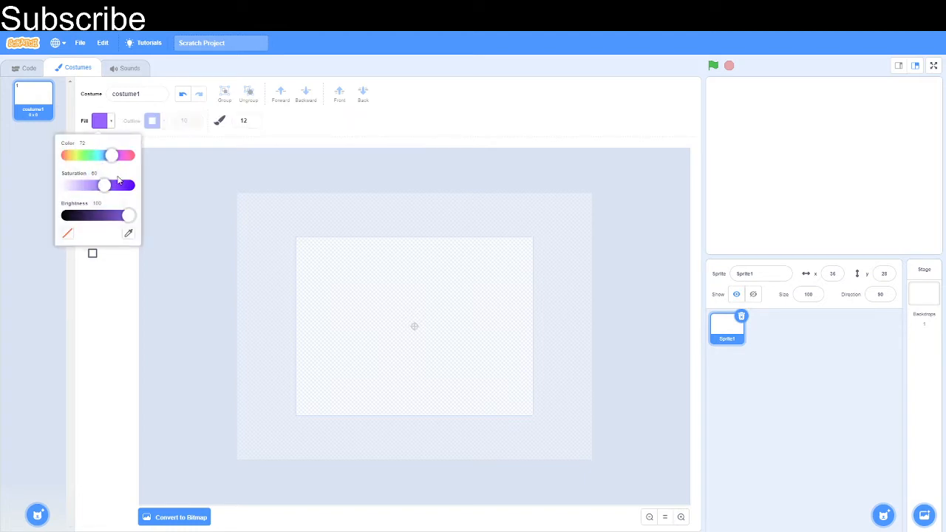
drag(112, 155, 97, 155)
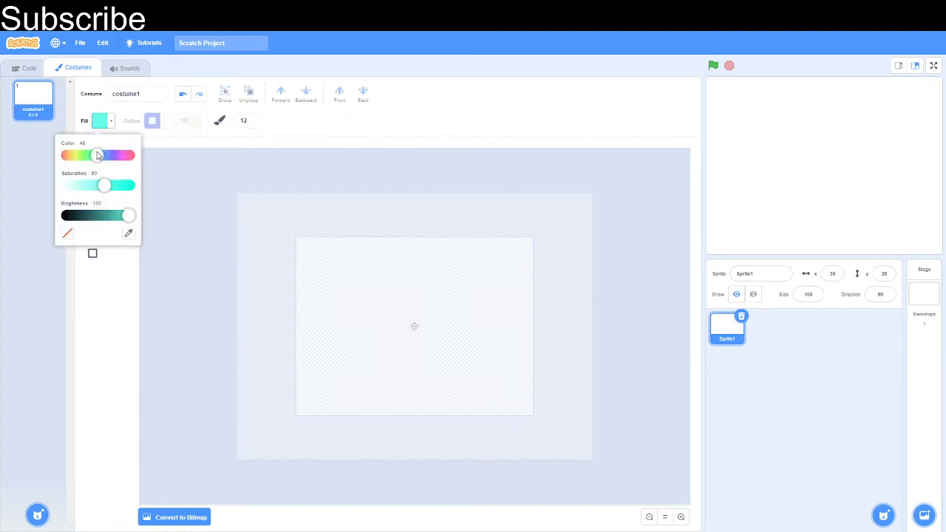
click(253, 122)
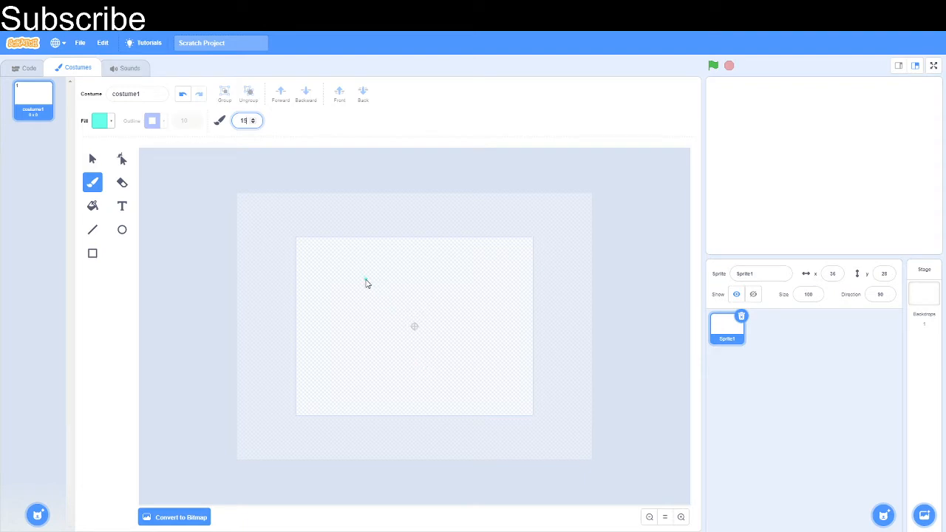
mouse_move(366, 277)
mouse_down()
mouse_move(341, 335)
mouse_move(395, 274)
mouse_move(431, 268)
mouse_move(440, 333)
mouse_up()
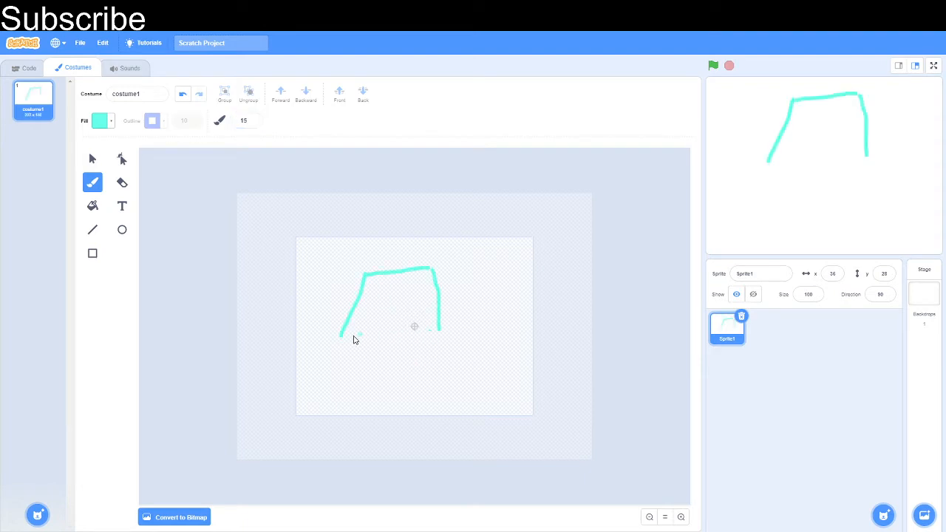
mouse_move(342, 335)
mouse_down()
mouse_move(440, 325)
mouse_move(395, 363)
mouse_move(346, 372)
mouse_move(458, 384)
mouse_move(392, 363)
mouse_up()
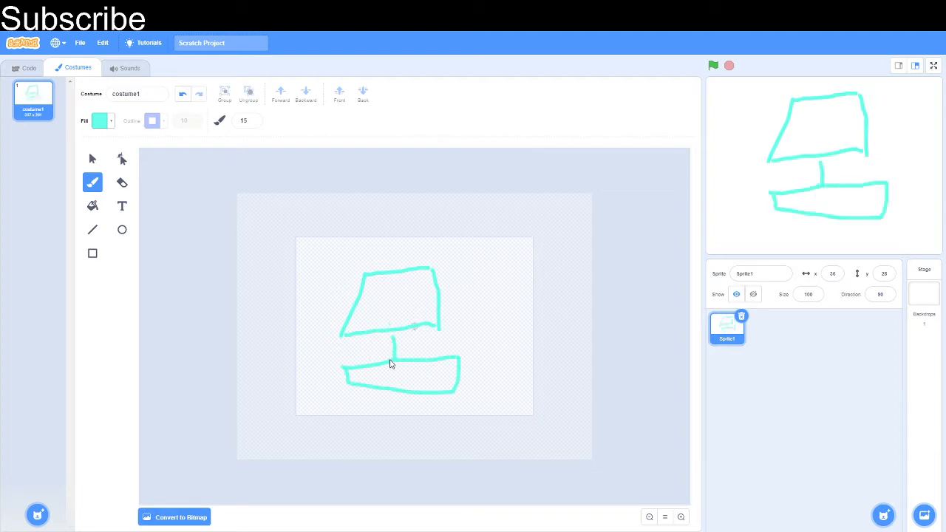
Erase the monitor's slanted left edge with the Eraser at size 60 and redraw it nearly vertical with the Brush.
click(122, 183)
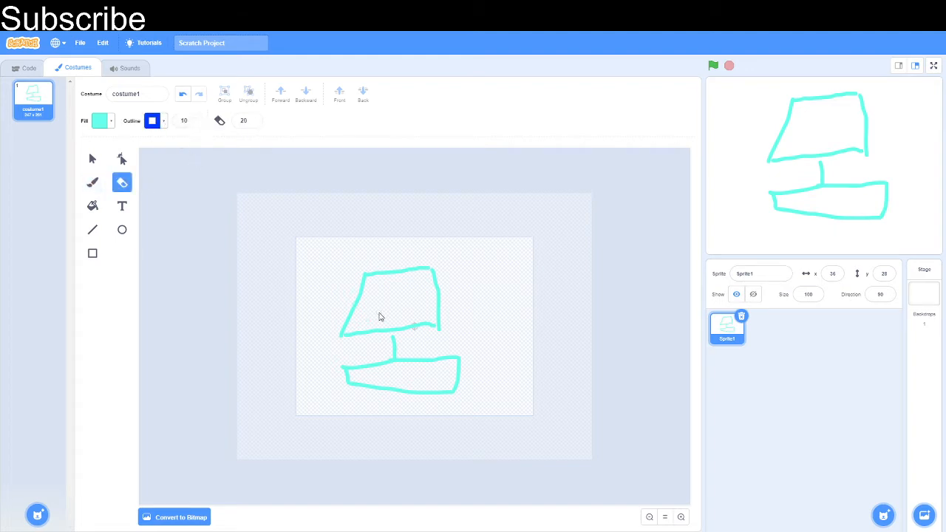
click(243, 121)
mouse_move(335, 338)
mouse_down()
mouse_move(350, 342)
mouse_move(344, 264)
mouse_move(352, 345)
mouse_move(360, 337)
mouse_move(361, 266)
mouse_up()
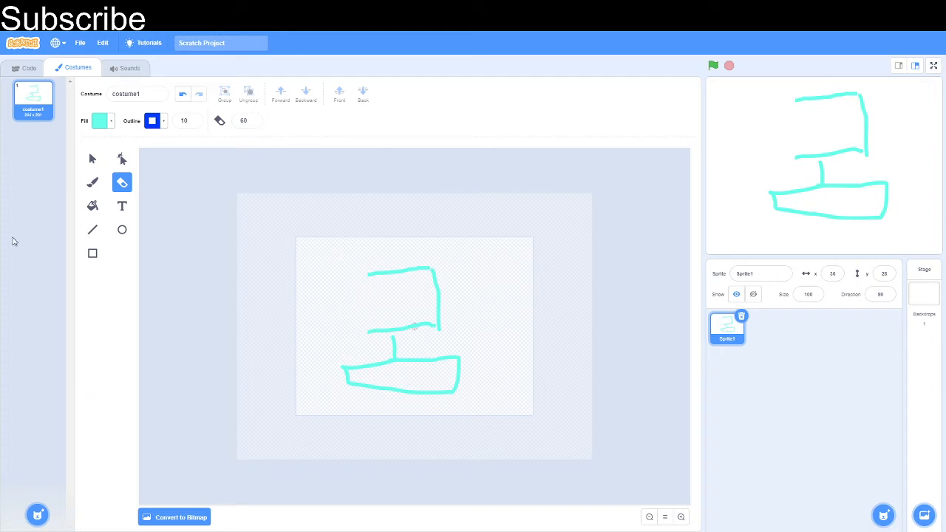
click(91, 182)
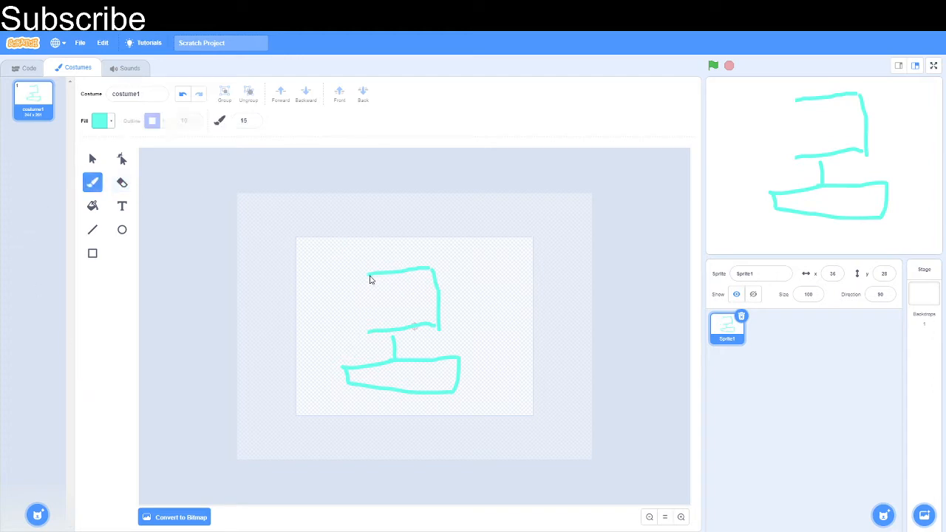
drag(368, 276, 370, 332)
Add the text "Scratch" inside the monitor in the Handwriting font with a purple fill.
click(91, 206)
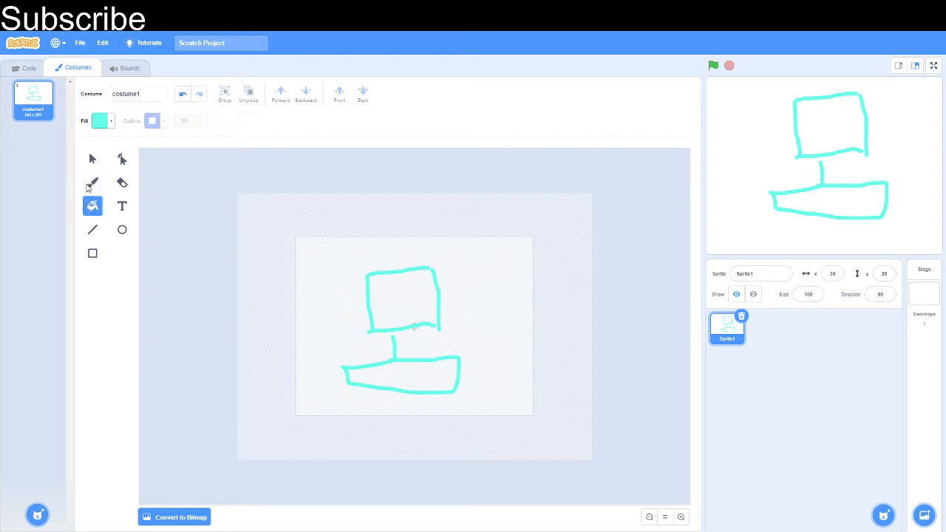
click(122, 206)
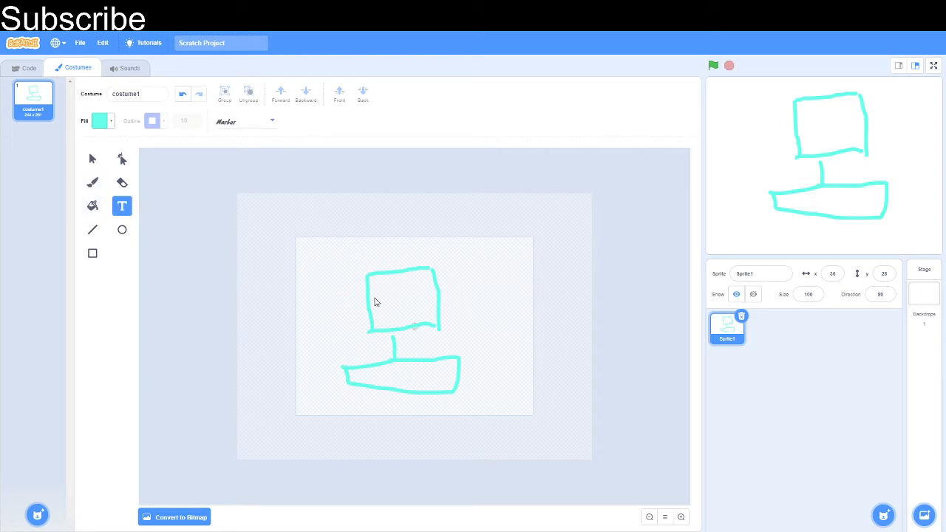
click(103, 121)
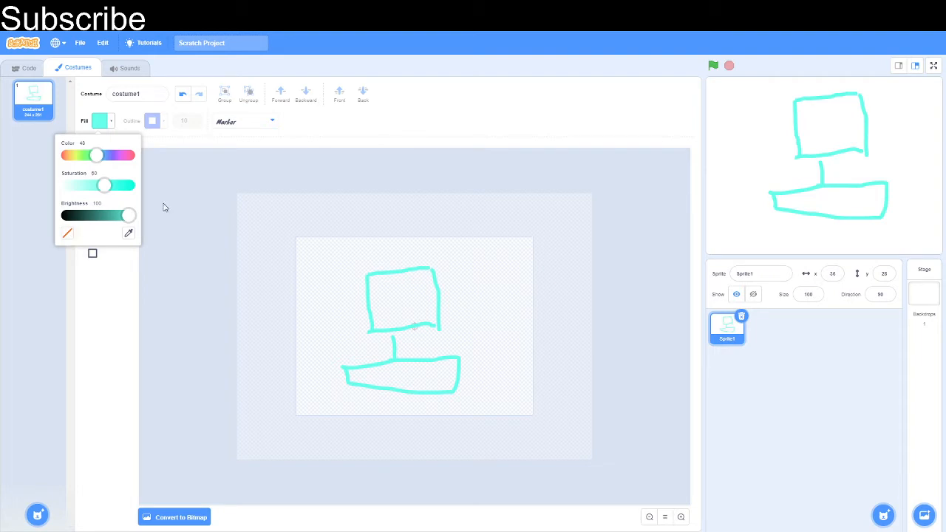
click(271, 122)
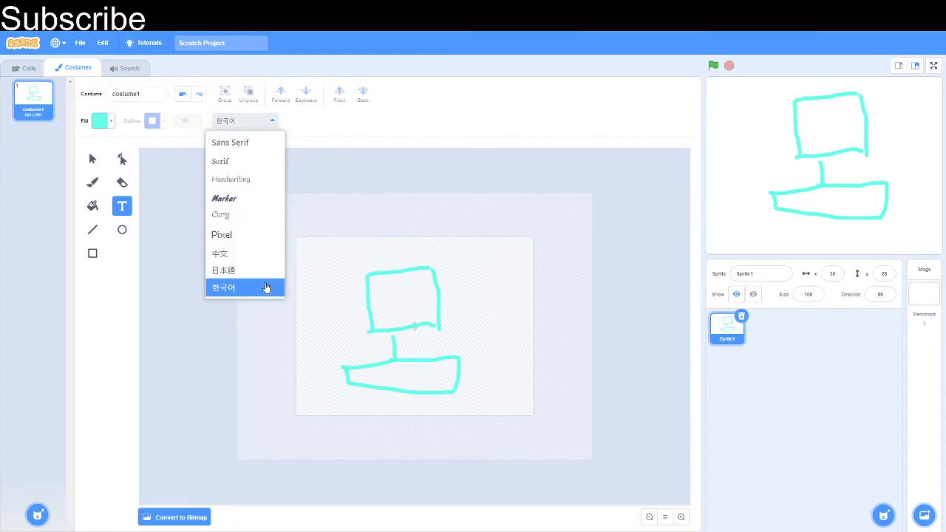
click(244, 184)
click(380, 306)
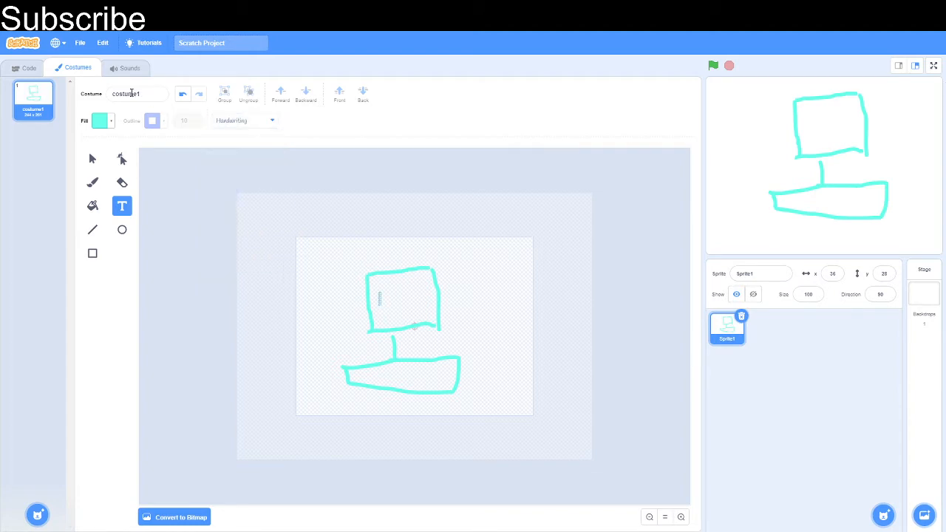
click(104, 121)
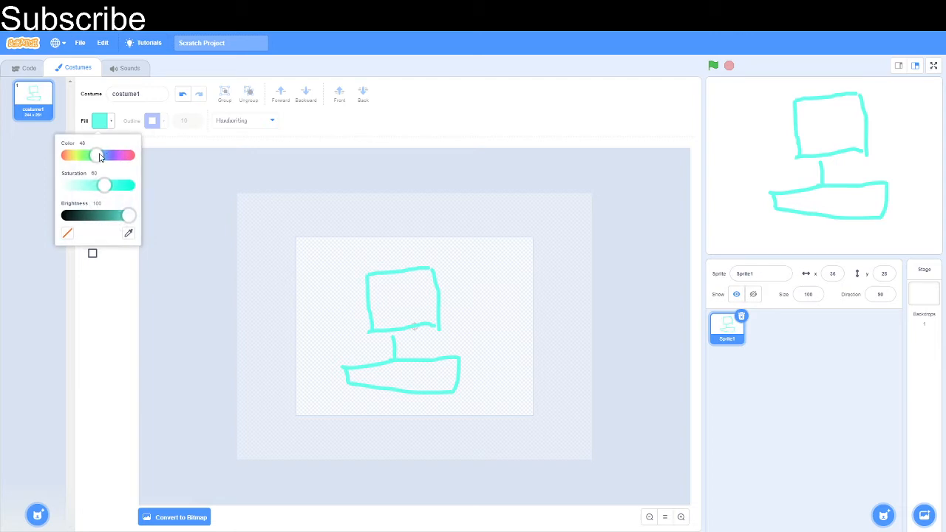
drag(101, 156, 115, 157)
click(382, 311)
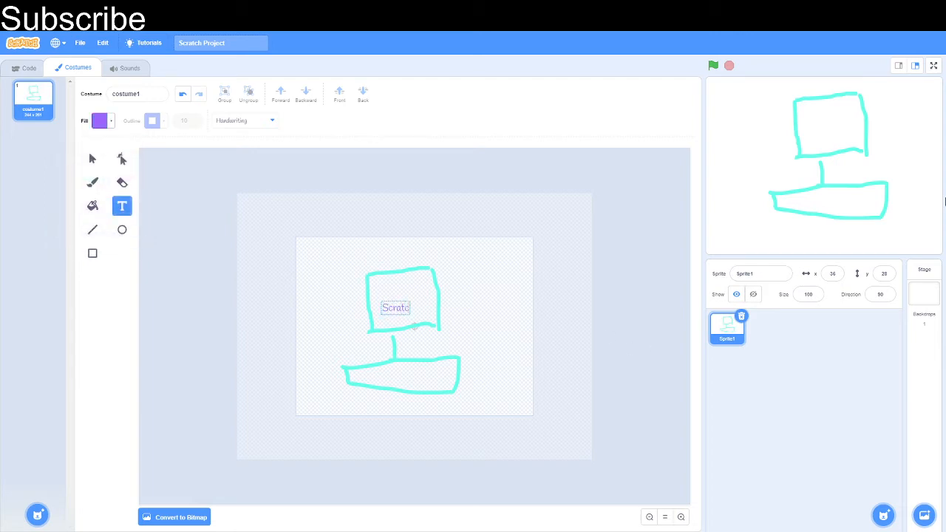
click(450, 348)
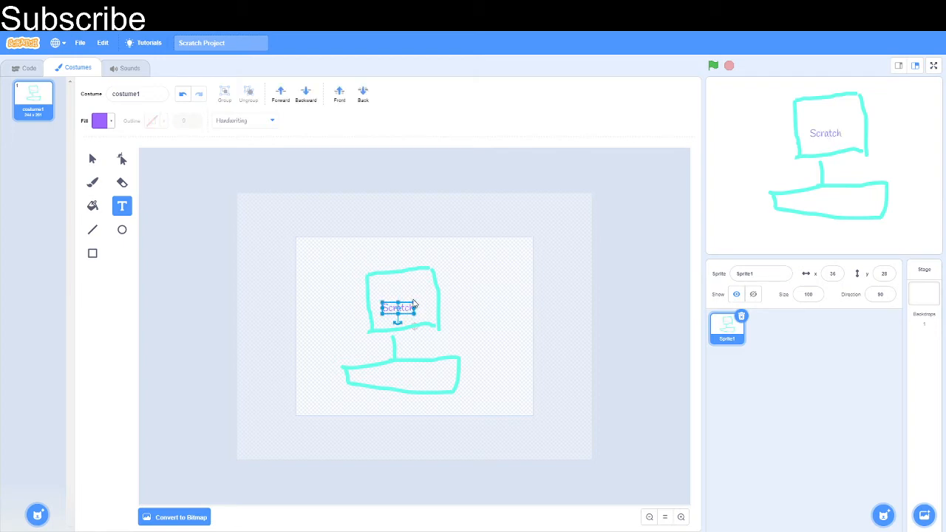
Enlarge the text "Scratch" and position it so that it spans the width of the monitor.
mouse_move(415, 302)
mouse_down()
mouse_move(481, 275)
mouse_move(437, 288)
mouse_move(436, 303)
mouse_move(454, 303)
mouse_move(411, 289)
mouse_move(404, 301)
mouse_move(407, 261)
mouse_move(401, 313)
mouse_move(414, 303)
mouse_move(401, 318)
mouse_move(410, 306)
mouse_move(310, 300)
mouse_move(295, 317)
mouse_move(302, 333)
mouse_move(306, 261)
mouse_move(425, 272)
mouse_move(436, 306)
mouse_move(393, 374)
mouse_move(369, 322)
mouse_move(321, 308)
mouse_move(291, 317)
mouse_move(450, 317)
mouse_move(427, 299)
mouse_move(496, 235)
mouse_move(387, 312)
mouse_move(328, 304)
mouse_move(431, 309)
mouse_move(405, 308)
mouse_up()
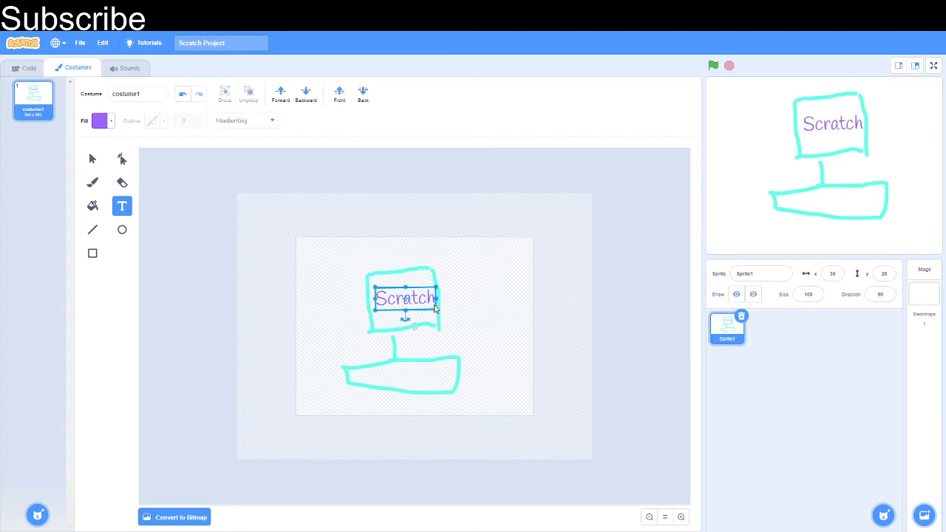
click(485, 305)
click(418, 290)
click(447, 287)
click(221, 337)
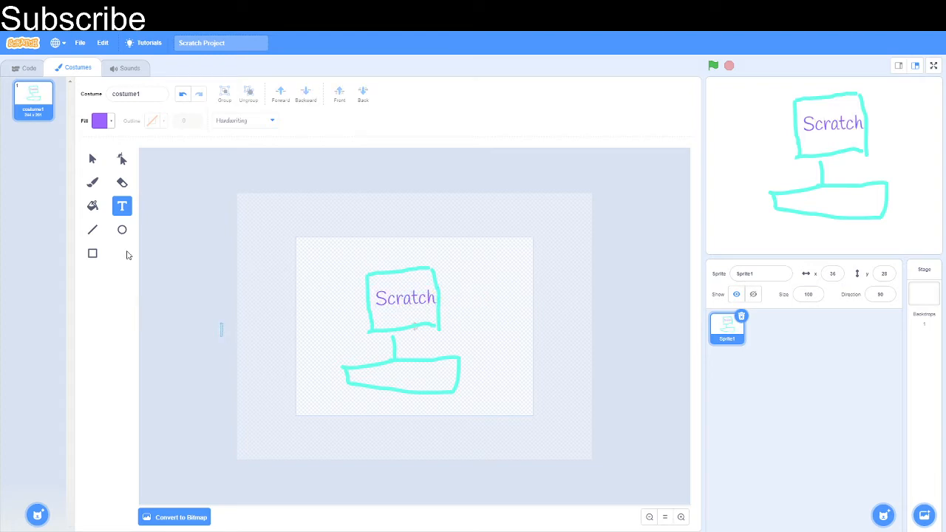
Trace the monitor's left and top edges using the Line tool with outline width 14 and a bright cyan outline, colour 51, saturation 100.
click(93, 229)
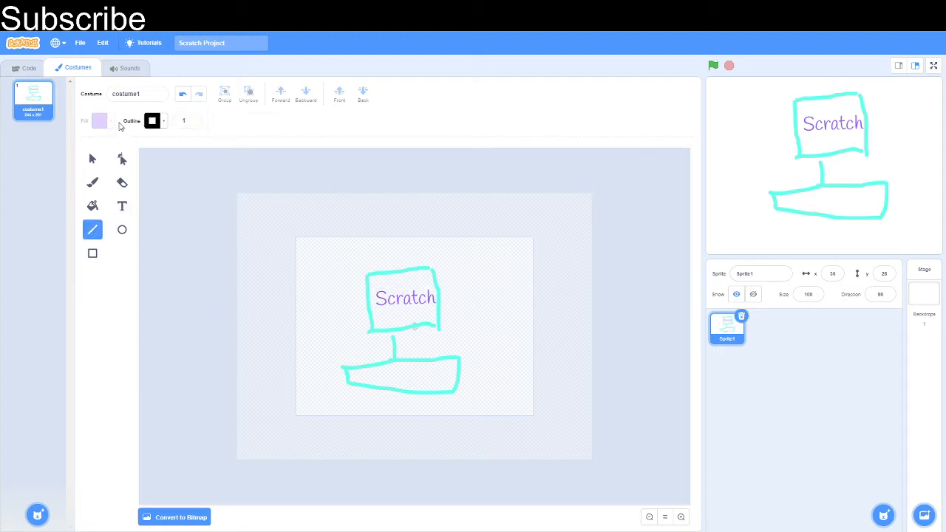
double_click(193, 120)
click(164, 121)
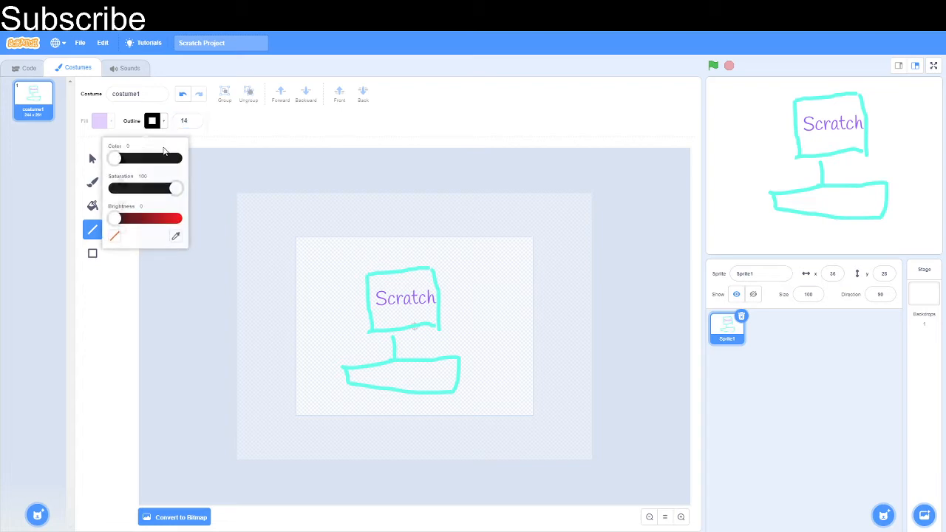
click(160, 215)
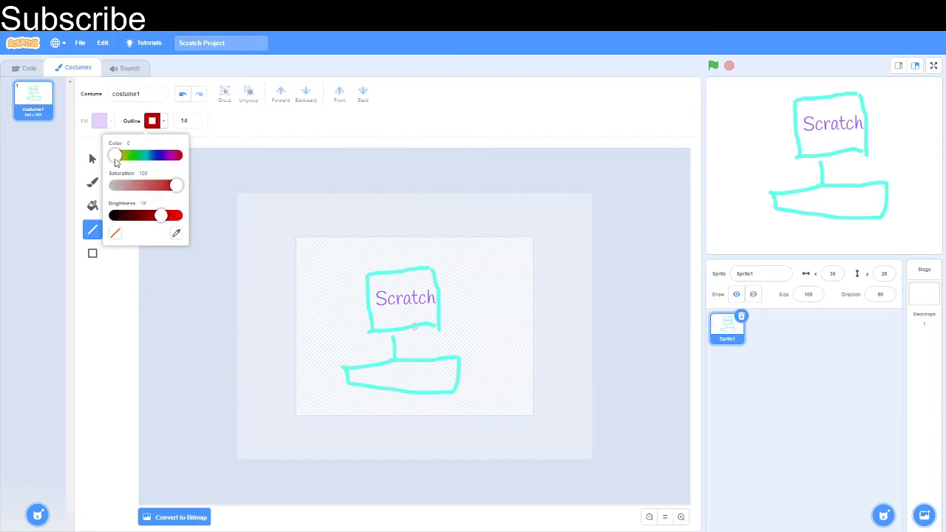
drag(115, 162, 147, 161)
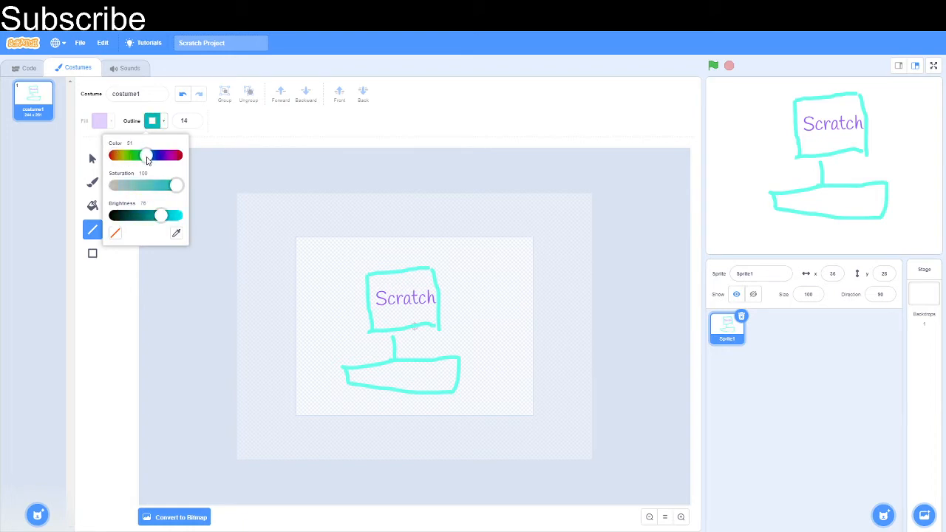
drag(166, 214, 181, 216)
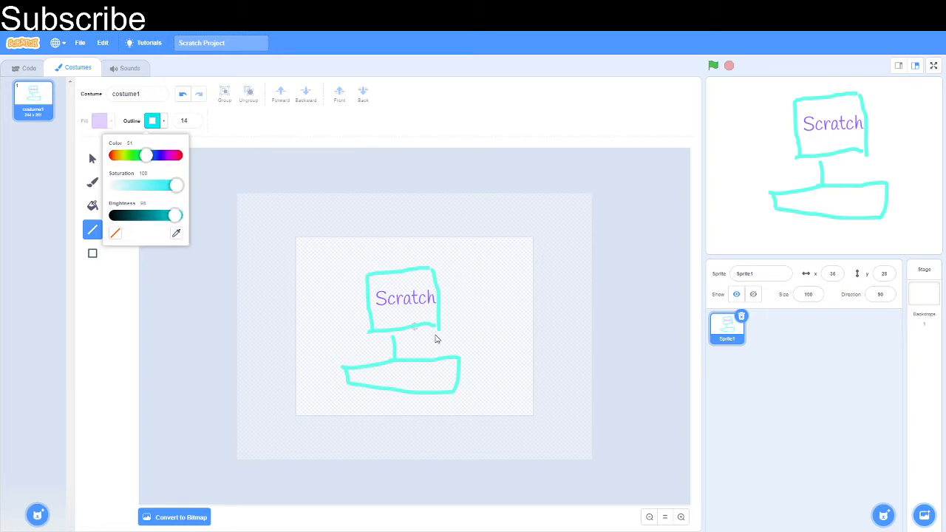
click(391, 334)
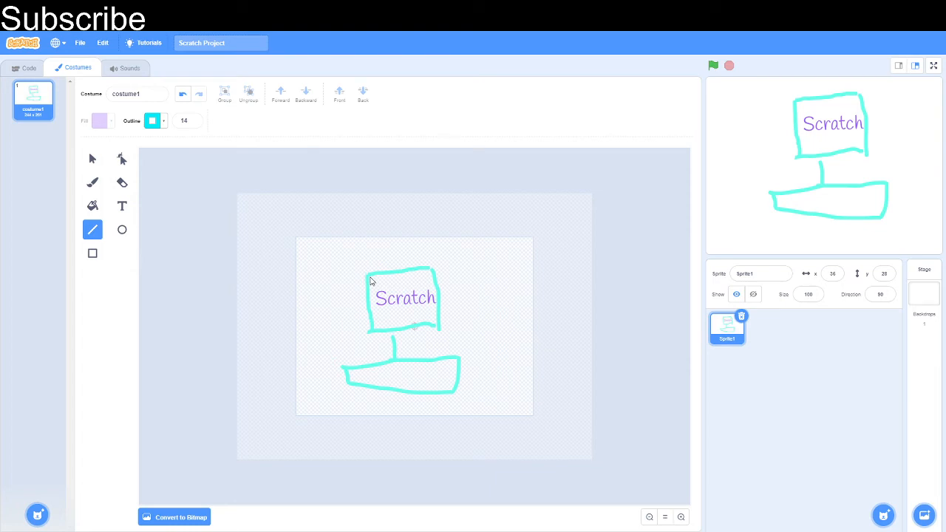
drag(365, 279, 372, 335)
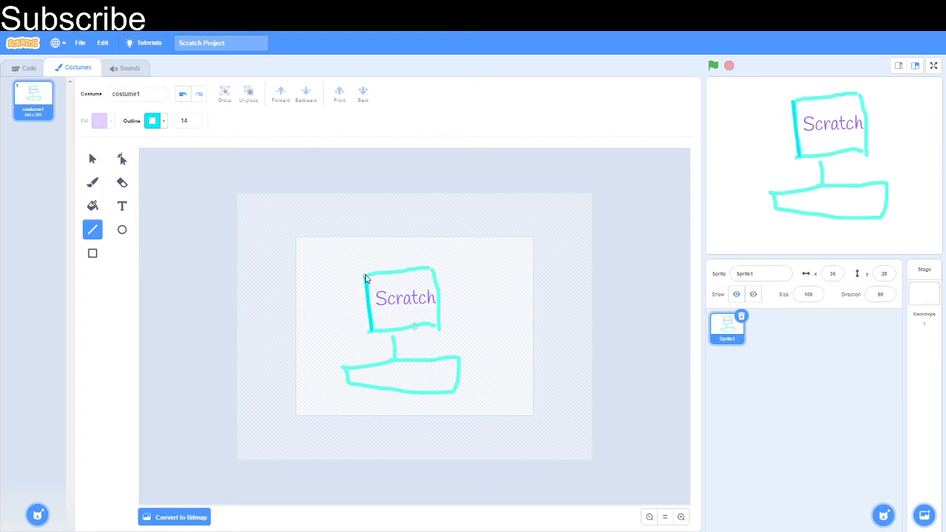
drag(366, 273, 433, 269)
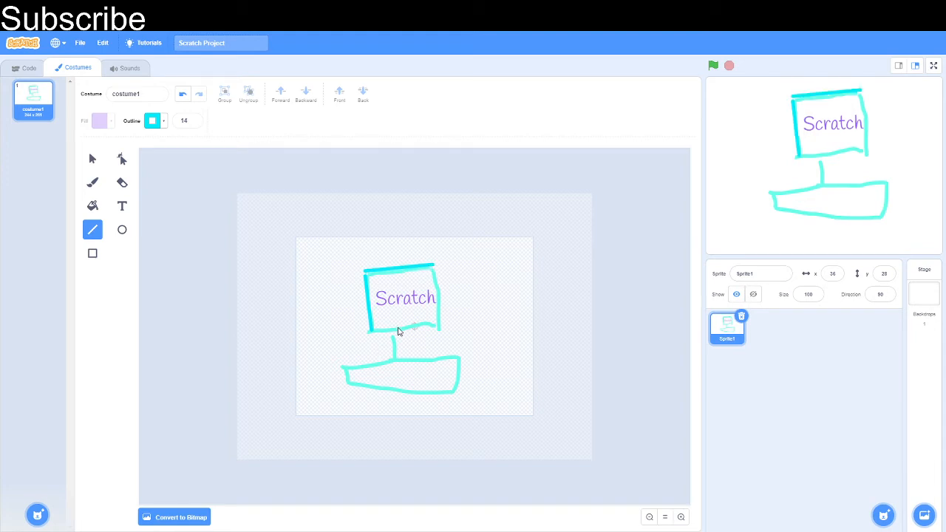
Draw straight lines for the stand, the rectangular base and the monitor's right and bottom edges.
mouse_move(394, 334)
mouse_down()
mouse_move(392, 358)
mouse_move(391, 332)
mouse_move(395, 353)
mouse_move(338, 352)
mouse_move(338, 274)
mouse_move(393, 251)
mouse_move(414, 362)
mouse_move(395, 376)
mouse_move(396, 364)
mouse_move(460, 362)
mouse_up()
drag(457, 397, 457, 395)
drag(458, 395, 343, 395)
drag(343, 394, 341, 362)
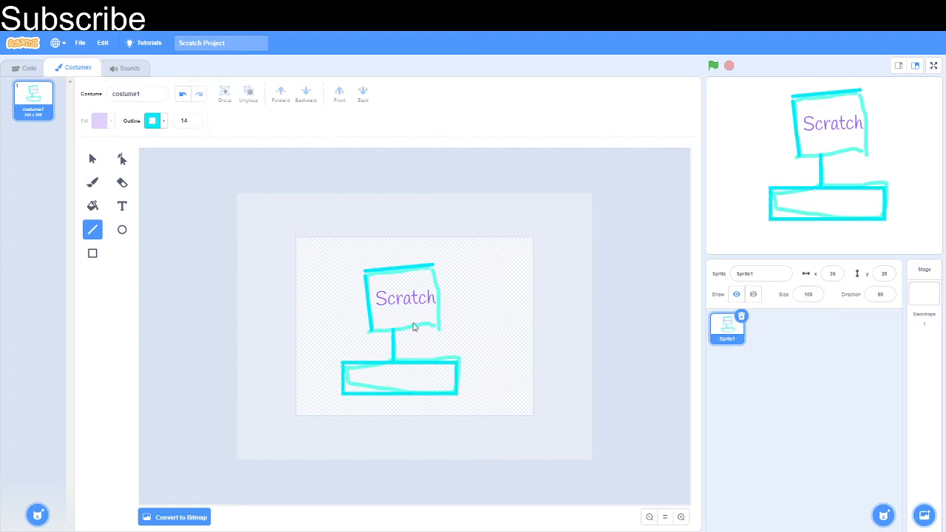
drag(433, 265, 435, 333)
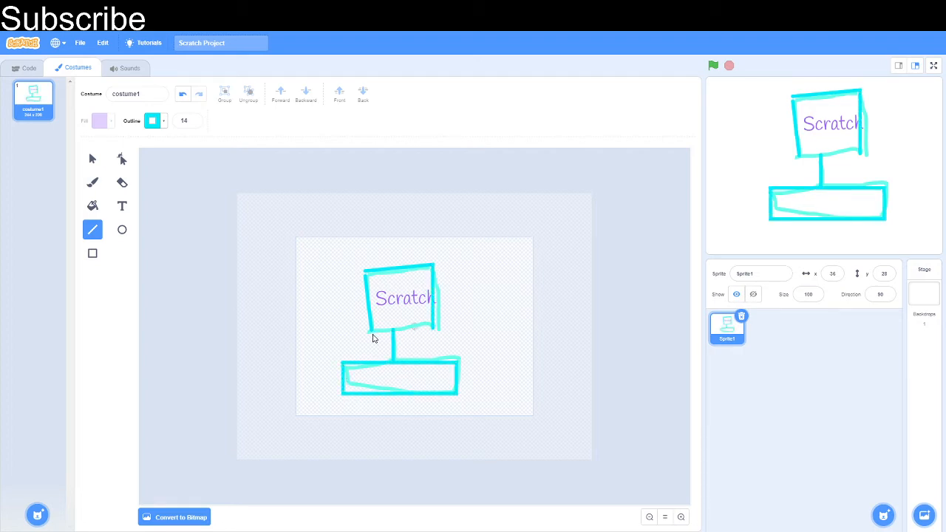
drag(372, 334, 436, 330)
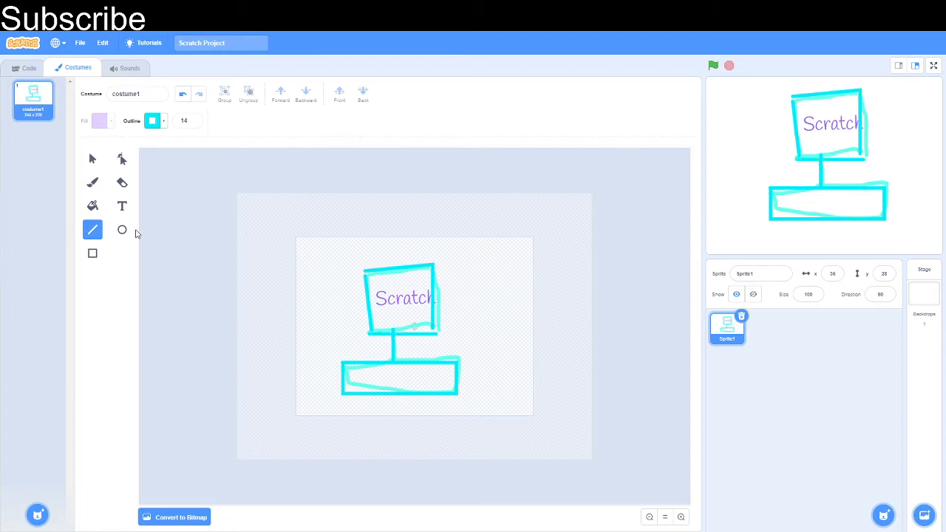
Erase the stray freehand strokes beside and below the monitor and inside the base with the Eraser at size 60.
click(122, 183)
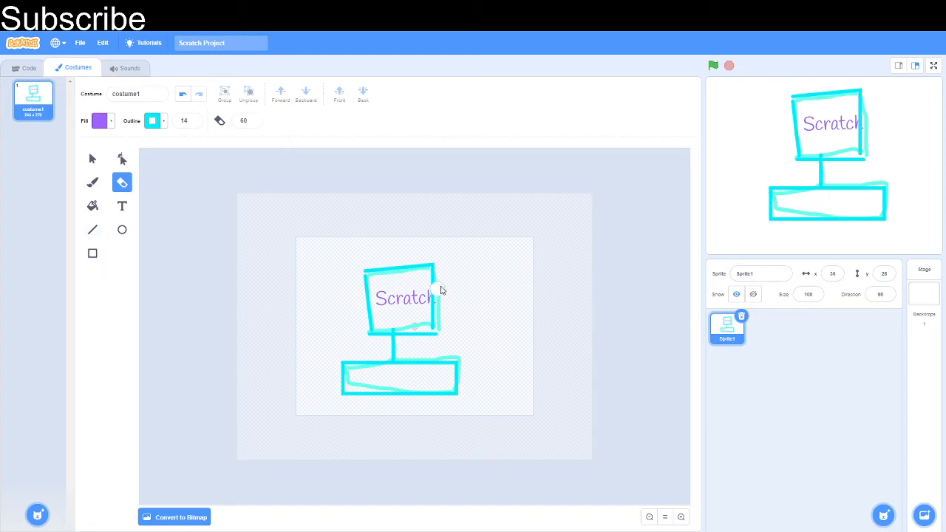
mouse_move(439, 289)
mouse_down()
mouse_move(443, 328)
mouse_move(390, 325)
mouse_move(410, 331)
mouse_up()
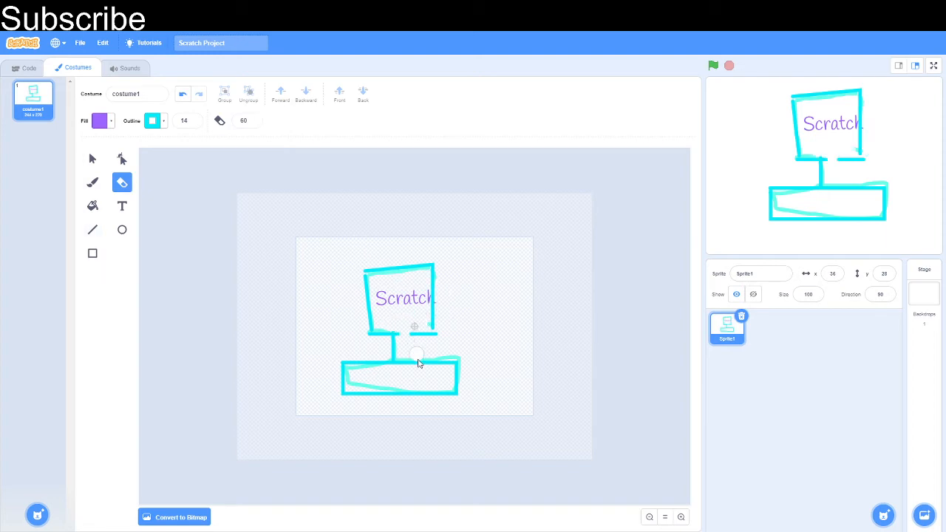
mouse_move(372, 389)
mouse_down()
mouse_move(401, 389)
mouse_move(350, 384)
mouse_move(379, 376)
mouse_up()
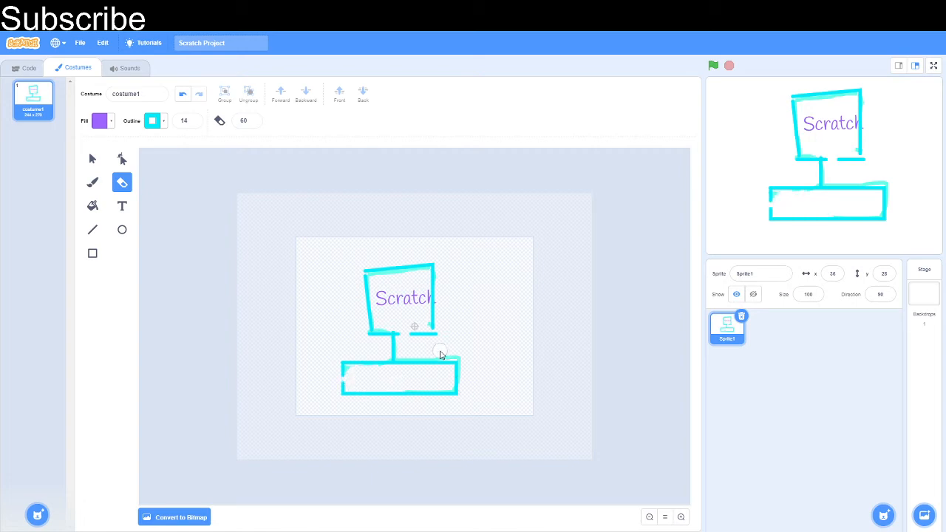
Draw an unfilled ellipse with a cyan outline of width 14 beside the monitor's right edge using the Circle tool.
click(99, 206)
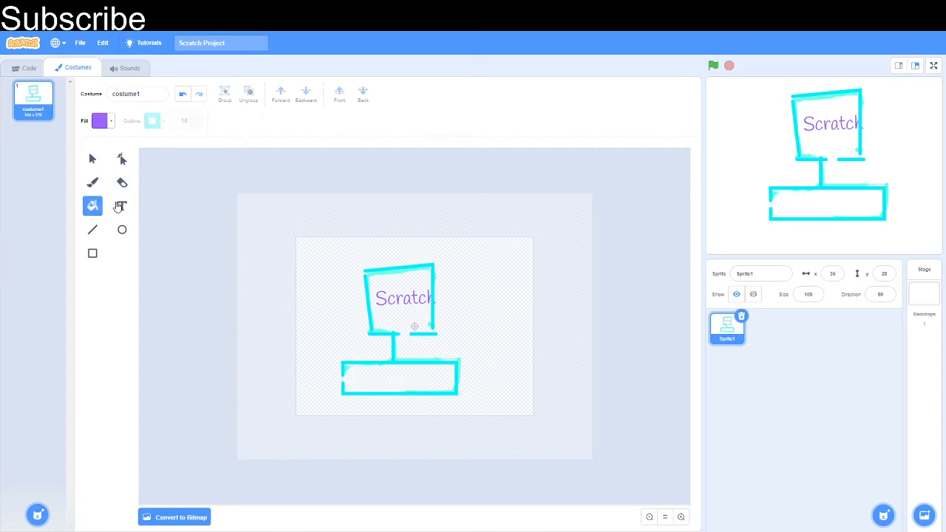
click(119, 205)
click(97, 205)
click(122, 229)
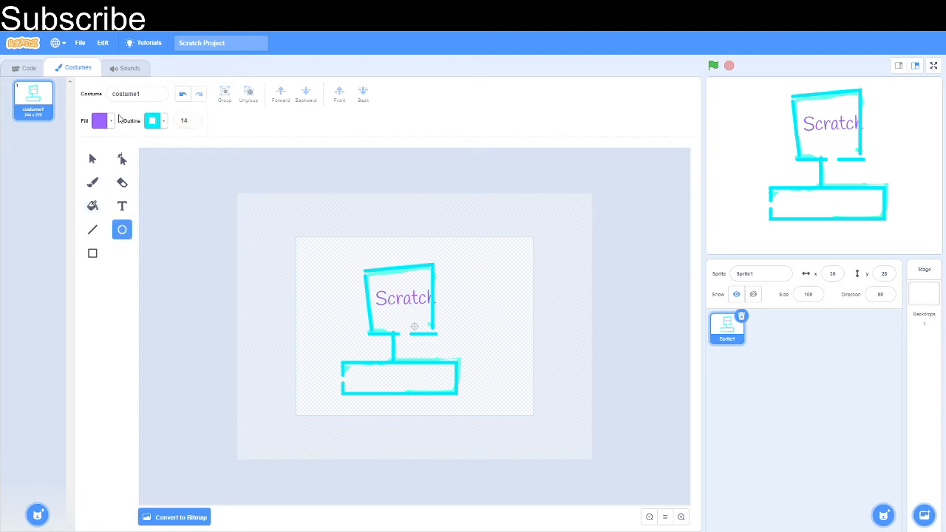
click(110, 121)
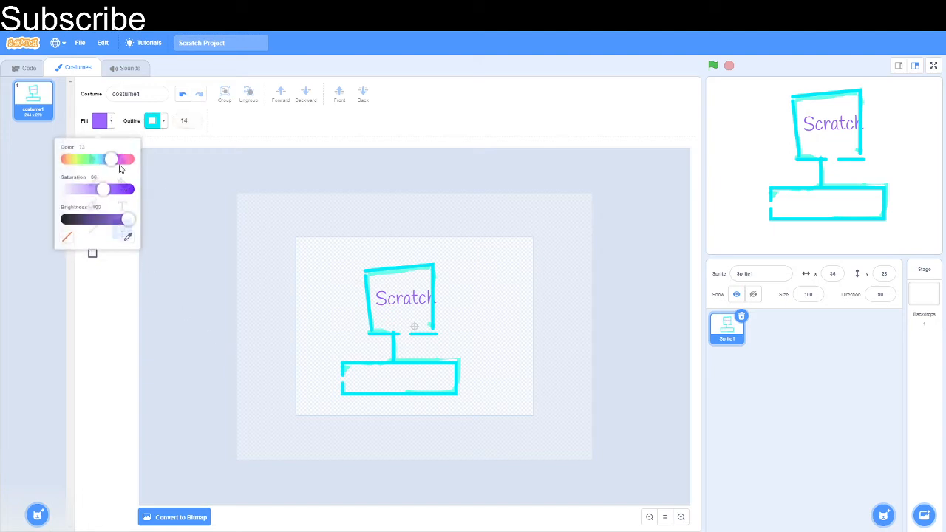
click(67, 233)
click(457, 294)
drag(447, 294, 482, 323)
Fill the ellipse with solid hot pink, saturation 100 and brightness 100.
click(91, 206)
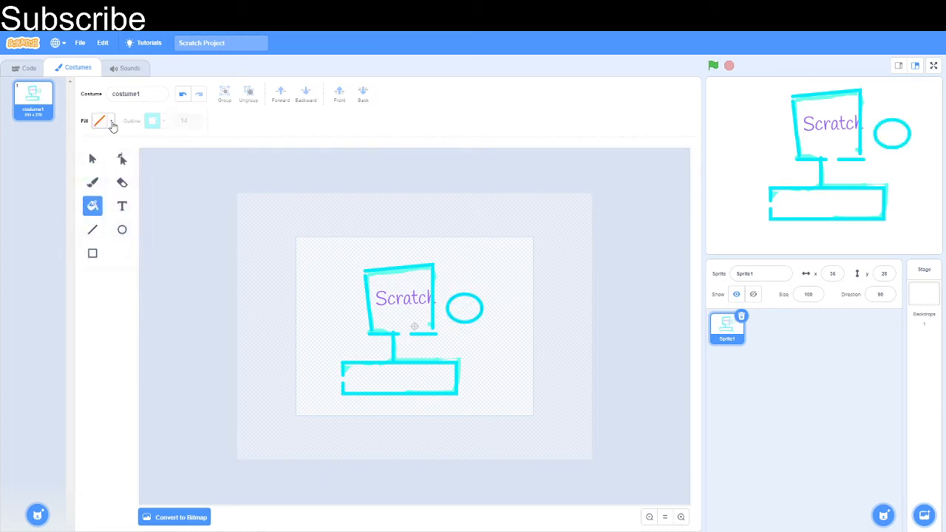
click(111, 124)
drag(103, 174, 130, 178)
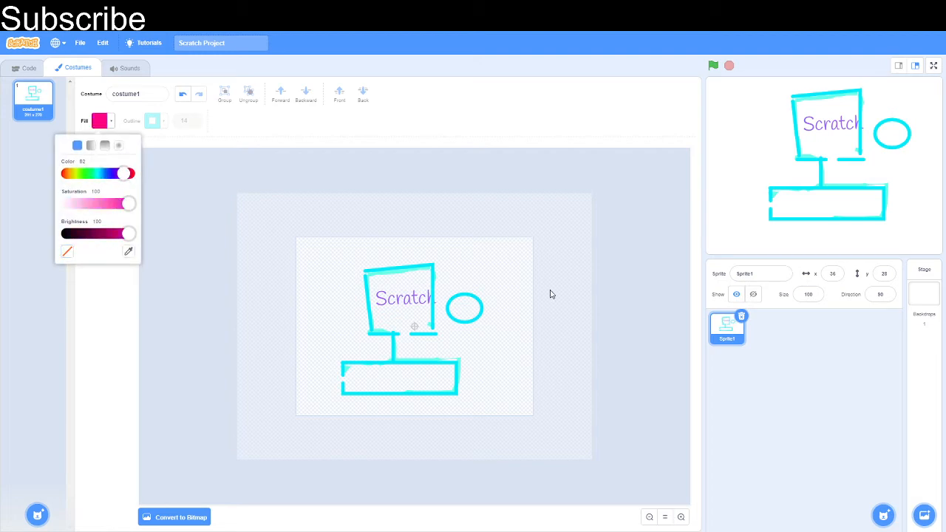
click(463, 308)
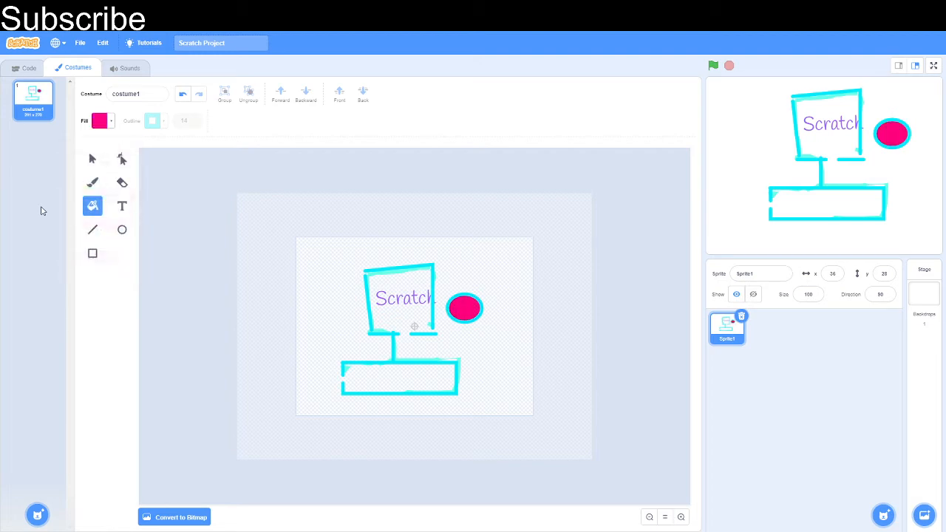
Draw a hot pink circle with a cyan outline of width 14 beside the monitor's left edge.
click(93, 254)
click(93, 230)
click(122, 230)
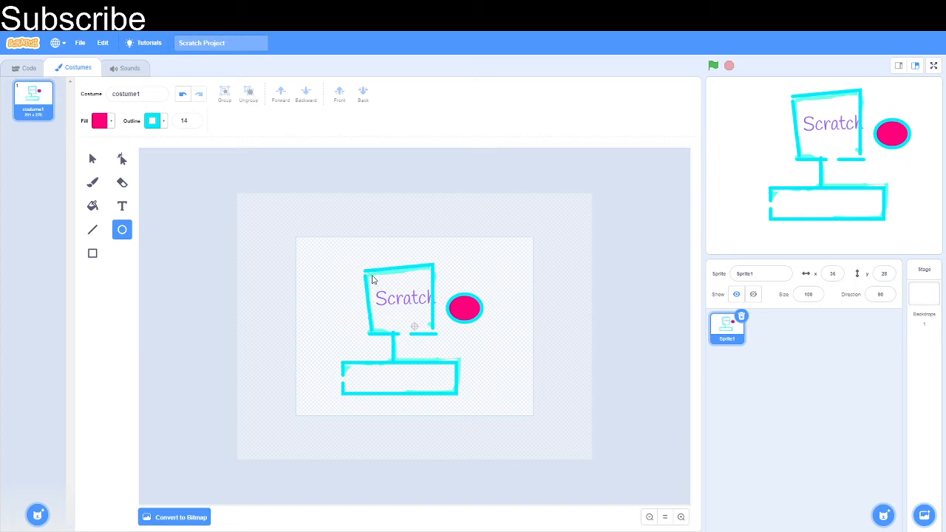
mouse_move(308, 284)
mouse_down()
mouse_move(473, 268)
mouse_move(486, 302)
mouse_move(559, 298)
mouse_move(555, 235)
mouse_move(492, 186)
mouse_move(377, 303)
mouse_move(380, 332)
mouse_move(443, 288)
mouse_move(431, 380)
mouse_move(481, 374)
mouse_move(470, 354)
mouse_move(633, 308)
mouse_move(557, 280)
mouse_move(544, 255)
mouse_move(568, 213)
mouse_move(565, 262)
mouse_move(596, 216)
mouse_move(510, 350)
mouse_move(392, 338)
mouse_move(519, 338)
mouse_move(583, 323)
mouse_move(362, 338)
mouse_move(317, 287)
mouse_move(365, 318)
mouse_move(372, 355)
mouse_move(390, 361)
mouse_move(363, 339)
mouse_move(350, 294)
mouse_up()
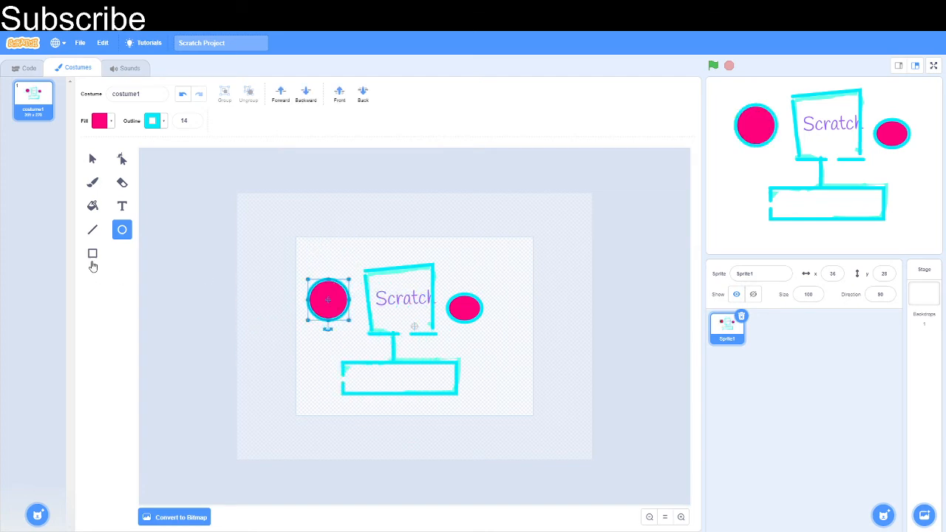
Draw a small hot pink square with a cyan outline above the large circle using the Rectangle tool.
click(93, 234)
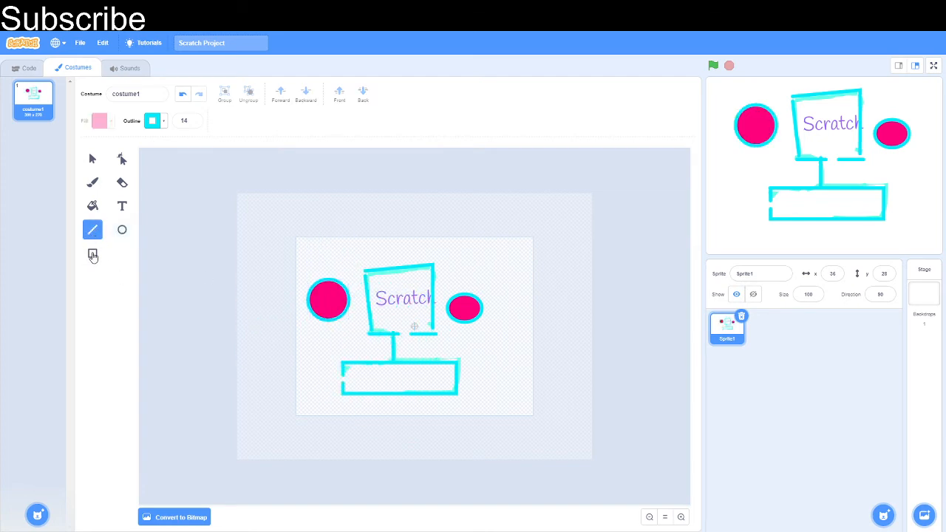
click(93, 254)
drag(335, 263, 361, 240)
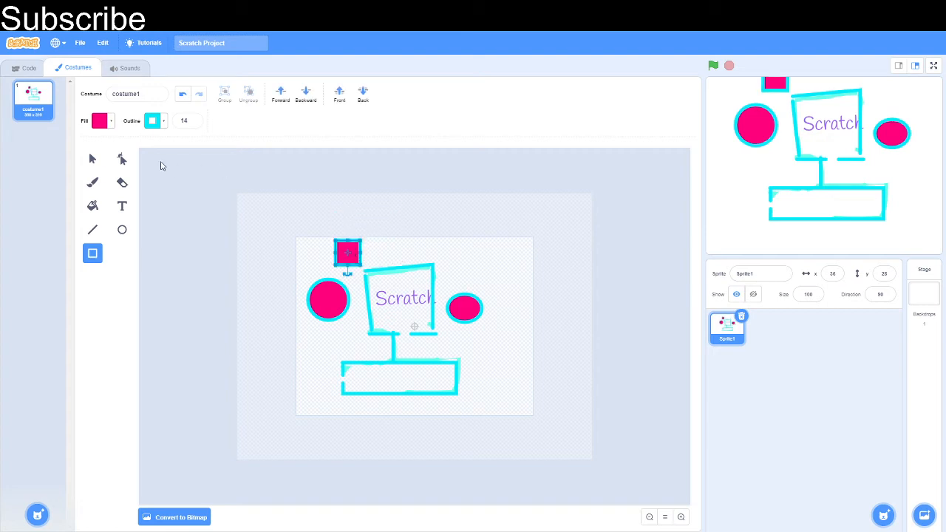
Enlarge the pink square and position it so that it covers the monitor and its text.
click(93, 158)
drag(348, 254, 434, 337)
drag(412, 318, 416, 313)
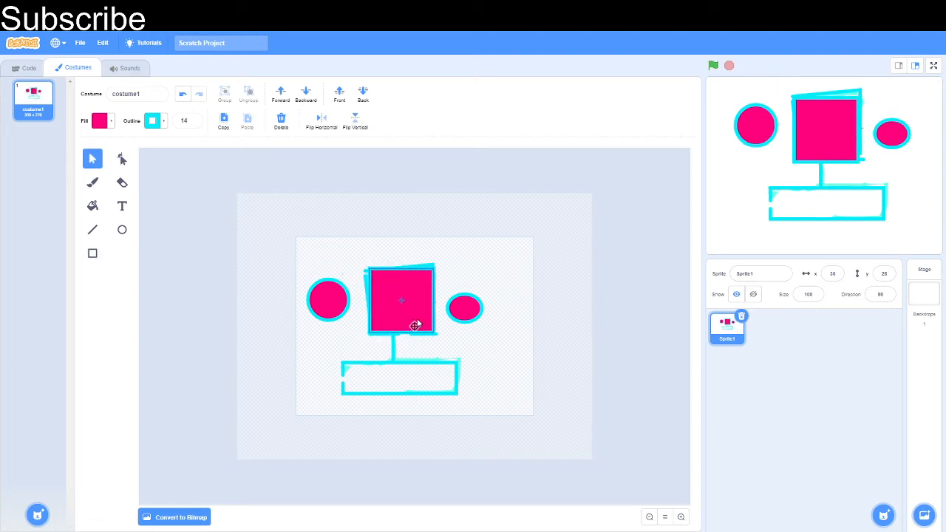
click(457, 335)
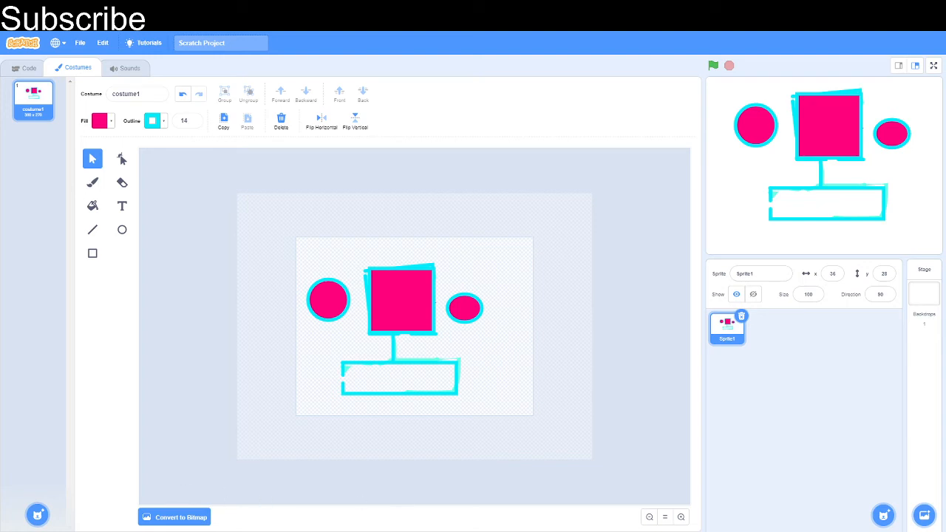
Convert the costume to bitmap and examine the pixelated edges of the shapes up close.
click(172, 517)
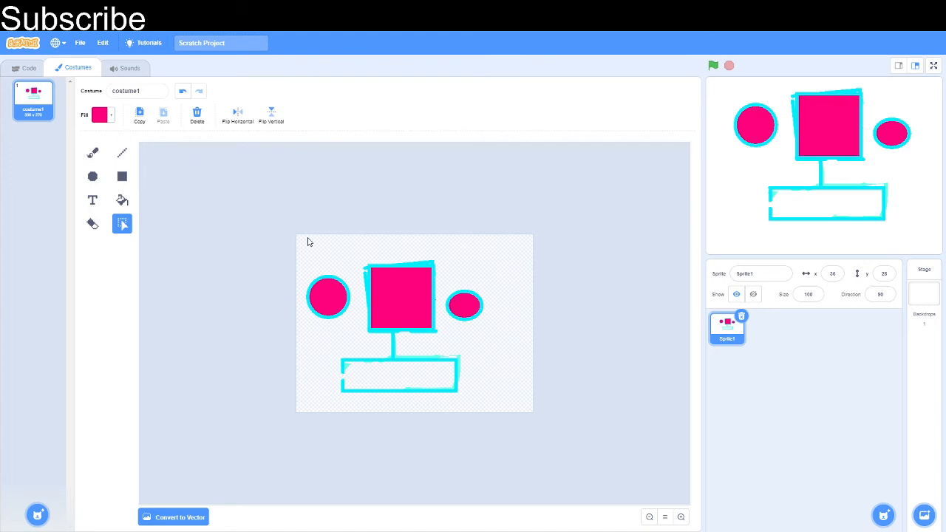
click(680, 516)
click(680, 516)
click(680, 516)
click(680, 517)
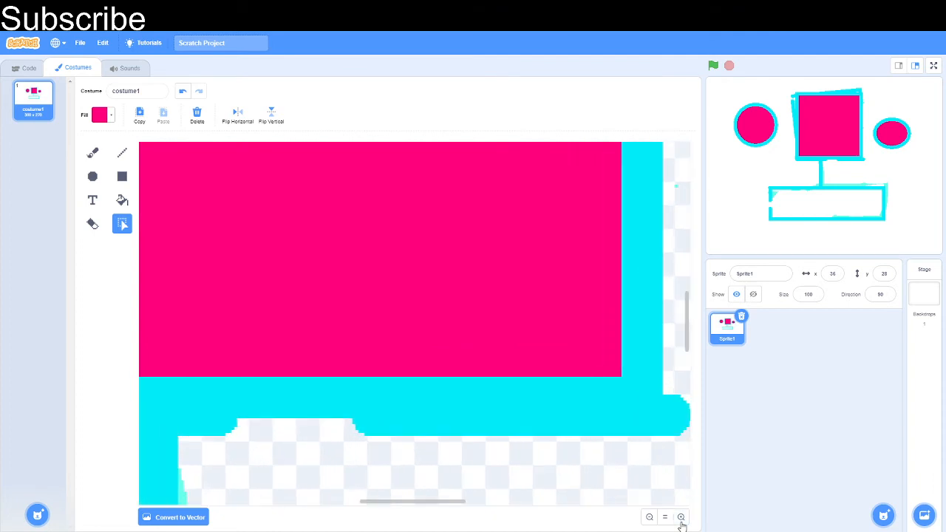
click(680, 516)
click(681, 517)
click(680, 516)
click(680, 516)
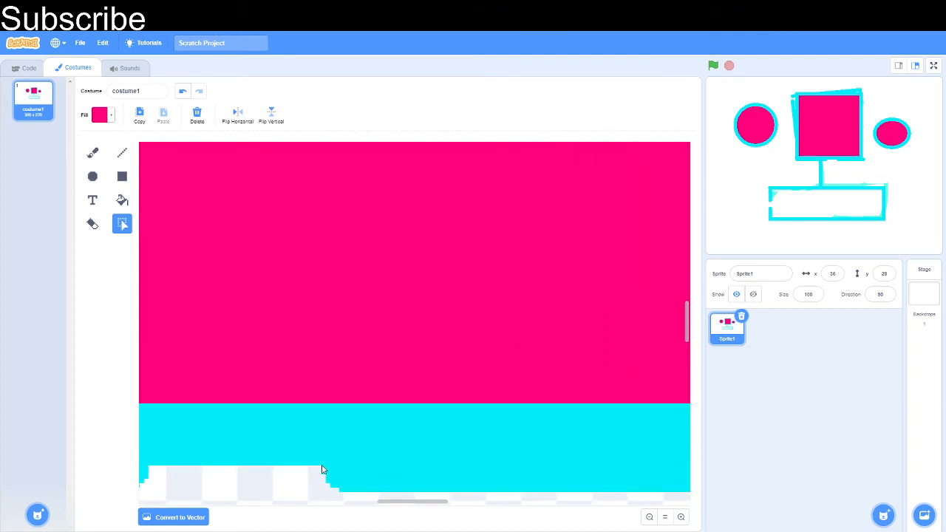
click(681, 517)
click(680, 517)
click(681, 518)
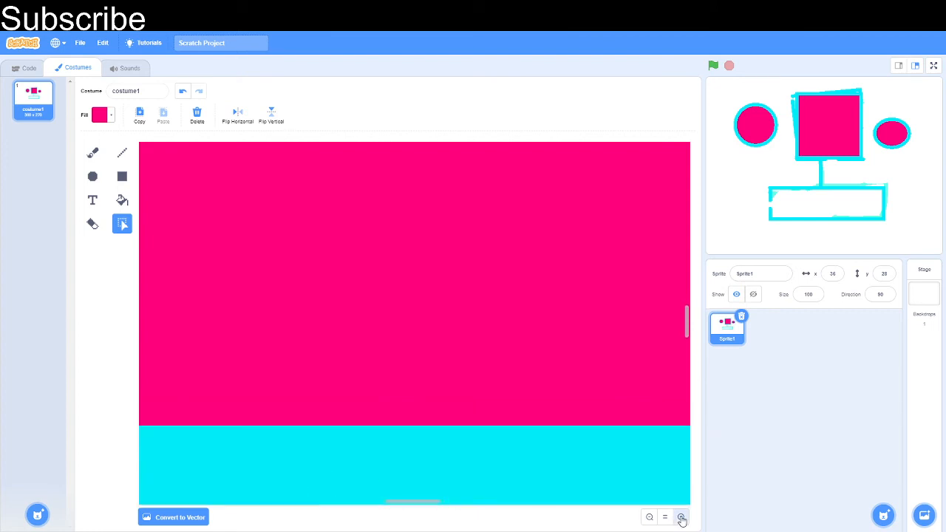
click(680, 517)
drag(550, 336, 551, 331)
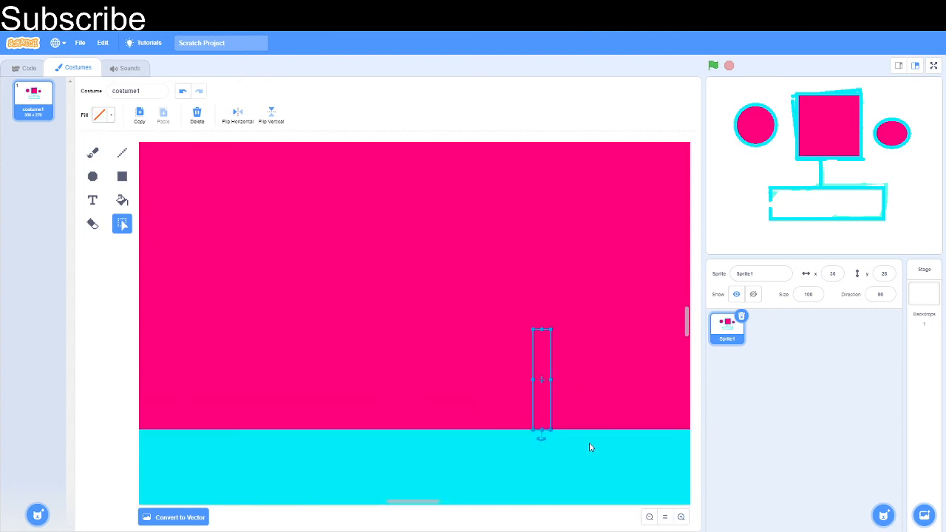
click(649, 517)
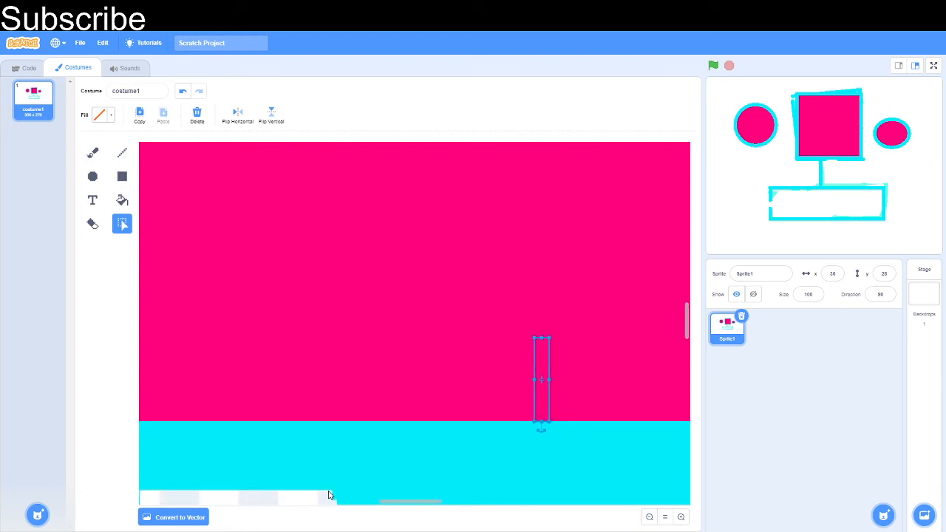
scroll(329, 495, down, 5)
scroll(638, 464, up, 2)
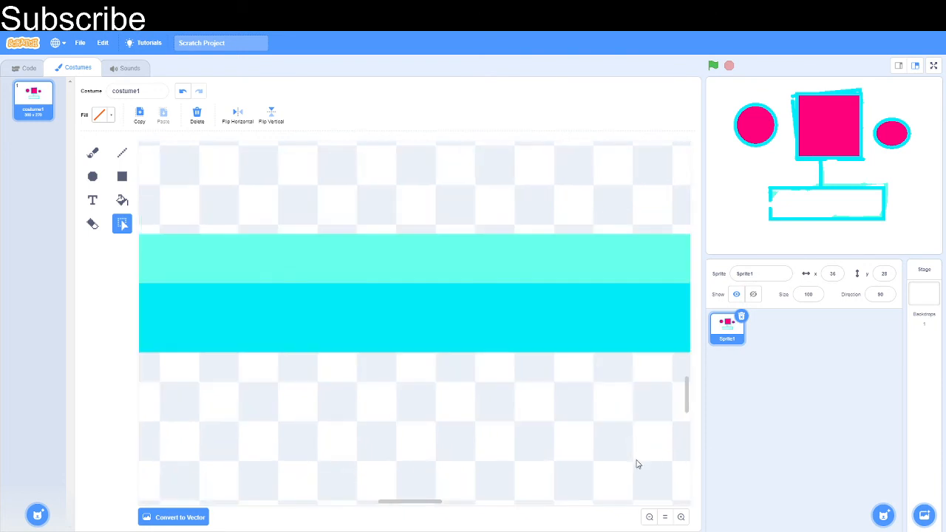
click(648, 519)
click(649, 519)
click(648, 518)
click(648, 519)
click(649, 519)
click(649, 518)
click(648, 519)
click(649, 518)
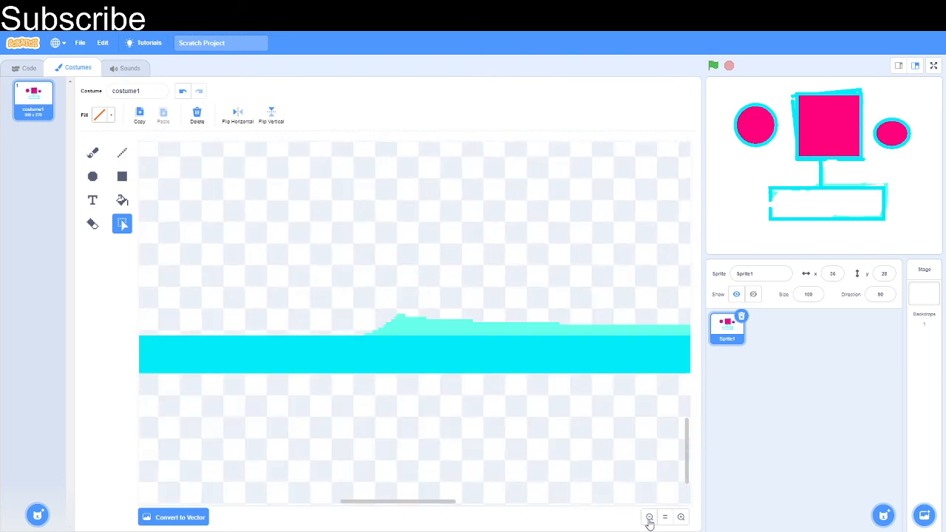
click(649, 519)
click(648, 518)
click(649, 519)
click(649, 519)
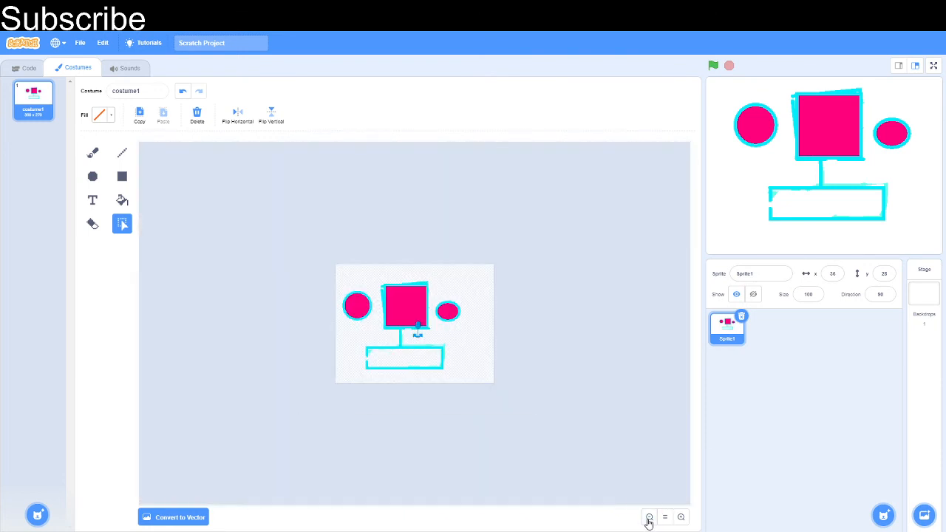
click(680, 517)
click(681, 516)
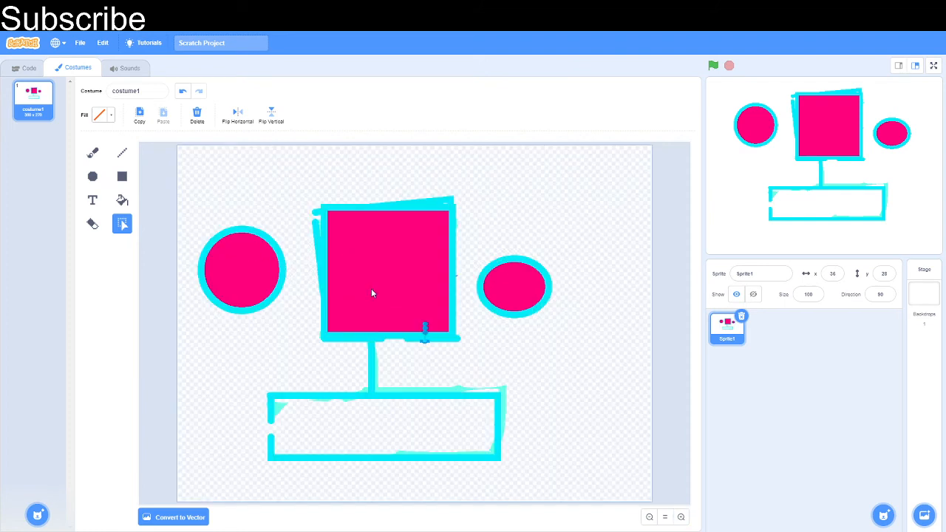
Paint a purple freehand squiggle above the monitor's upper-left corner with the Brush at size 10.
click(92, 200)
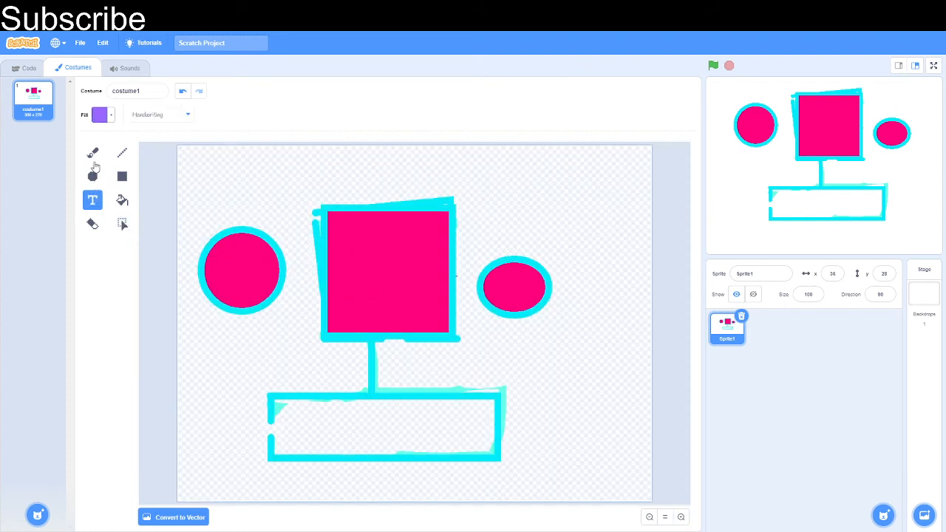
click(94, 156)
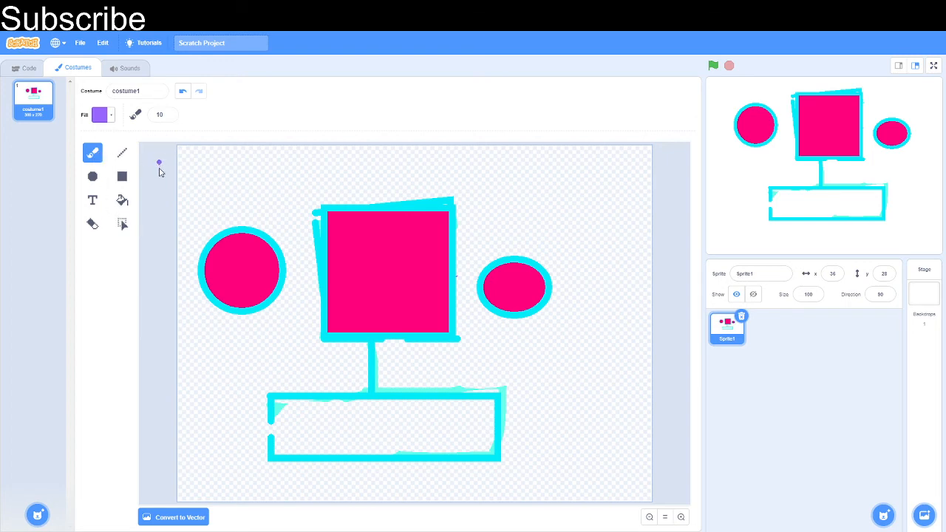
mouse_move(250, 168)
mouse_down()
mouse_move(352, 186)
mouse_move(255, 196)
mouse_move(325, 181)
mouse_up()
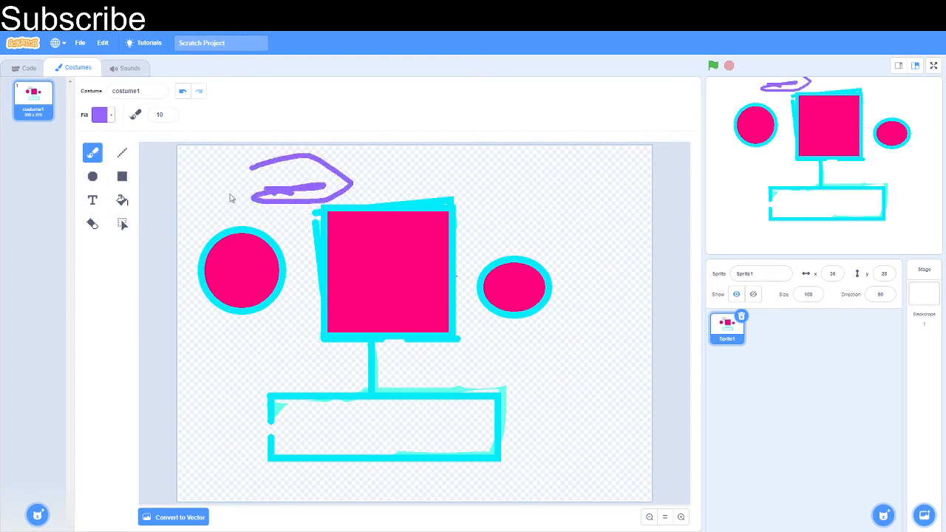
Draw a purple slanted line of thickness 10 above the right ellipse and a filled purple circle below that ellipse.
click(118, 155)
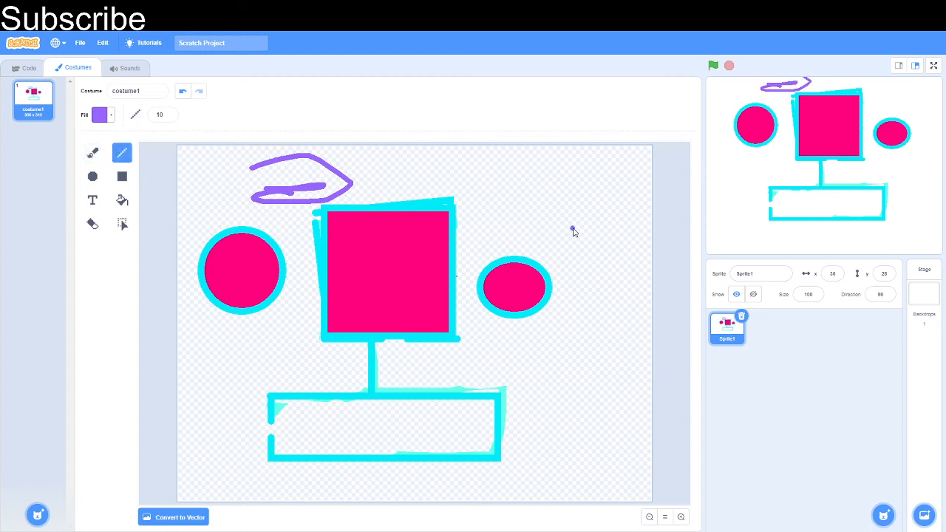
mouse_move(571, 228)
mouse_down()
mouse_move(574, 395)
mouse_move(534, 203)
mouse_move(521, 219)
mouse_move(430, 256)
mouse_move(474, 231)
mouse_move(391, 158)
mouse_move(438, 175)
mouse_up()
click(92, 175)
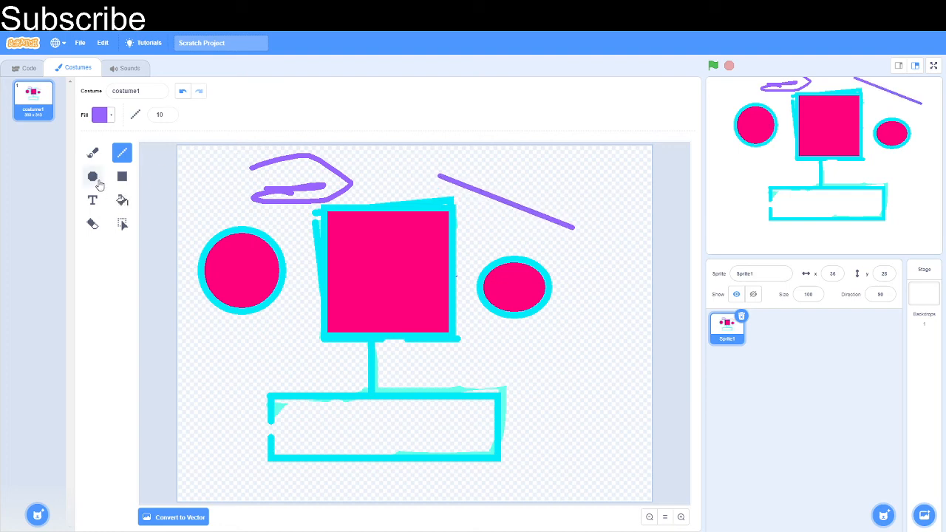
drag(490, 337, 527, 373)
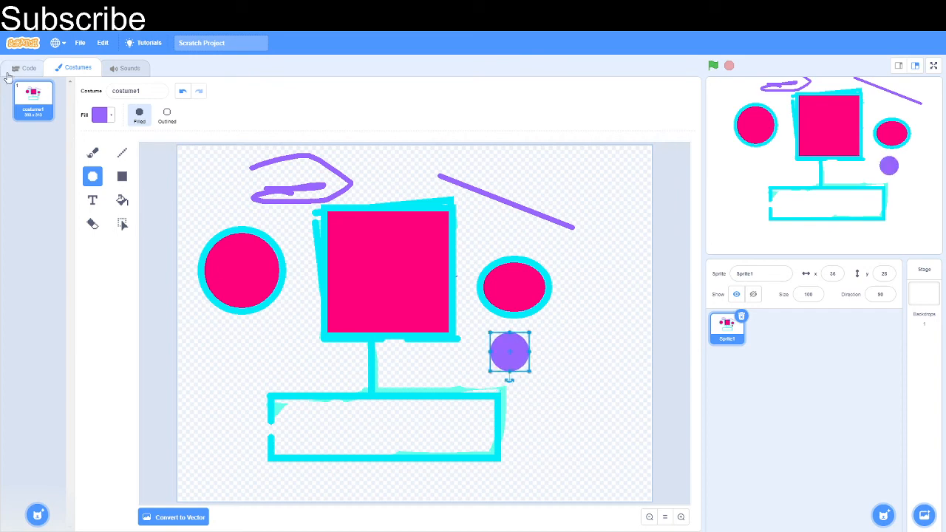
Compare the Filled and Outlined modes of the Rectangle tool, ending on Filled.
click(122, 176)
click(164, 117)
click(138, 117)
click(168, 120)
click(144, 117)
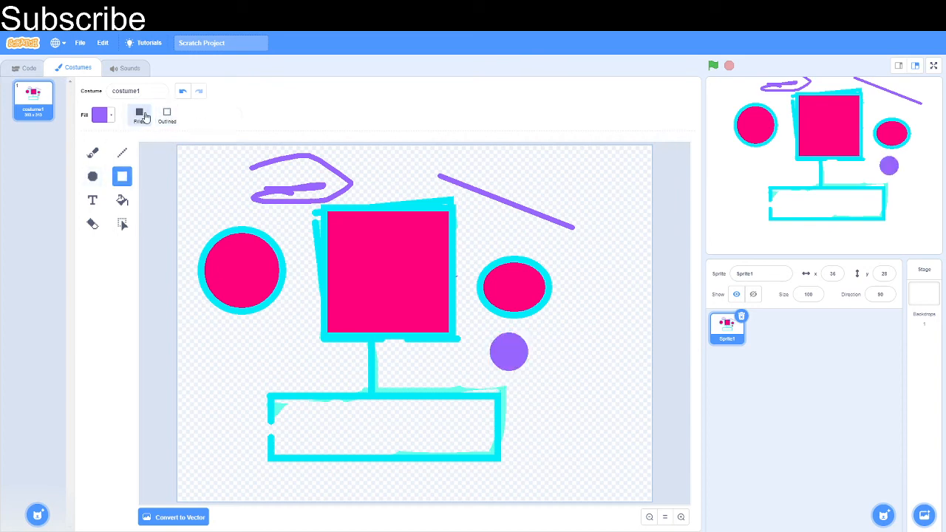
click(172, 121)
click(144, 118)
click(175, 123)
click(175, 123)
click(142, 122)
Convert the costume to vector to view the Circle tool's fill and outline options, and convert it back to bitmap.
click(156, 517)
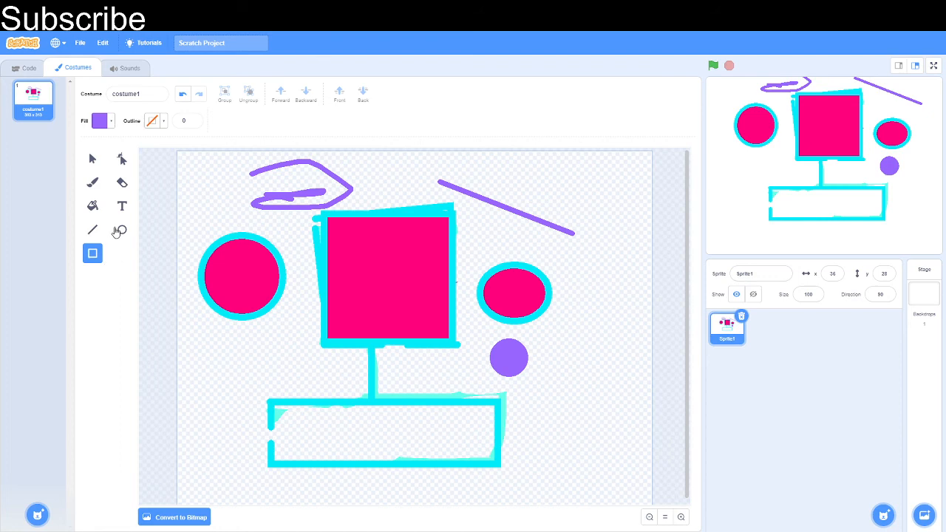
click(120, 231)
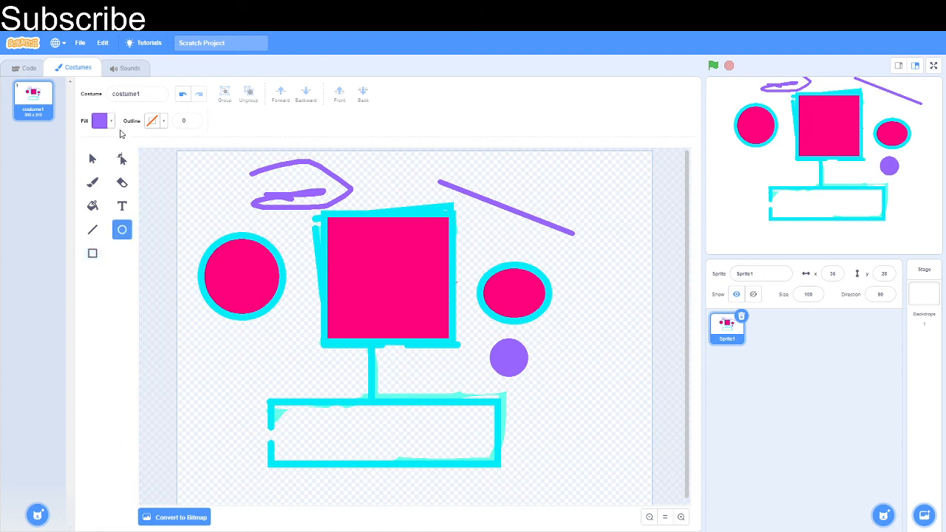
click(172, 519)
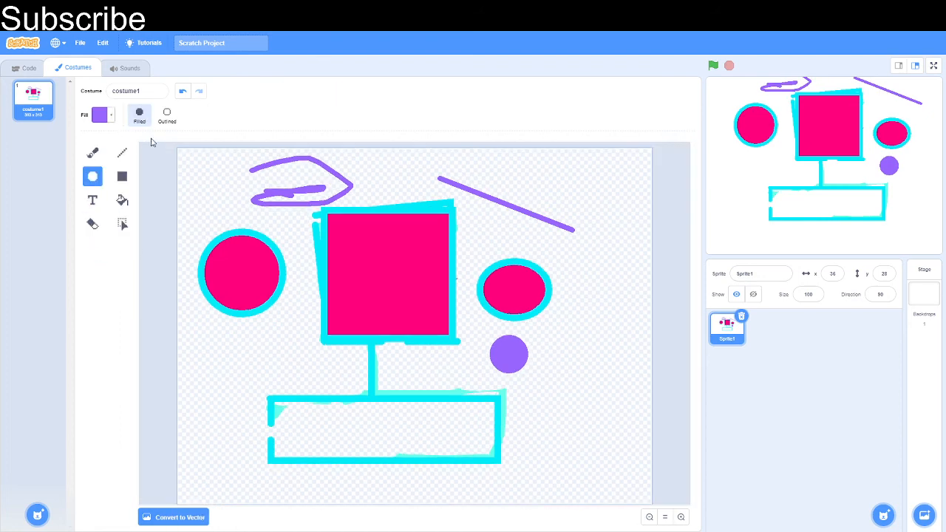
Draw an outlined purple circle of thickness 10 to the right of the small filled purple circle.
click(161, 117)
click(147, 118)
click(164, 117)
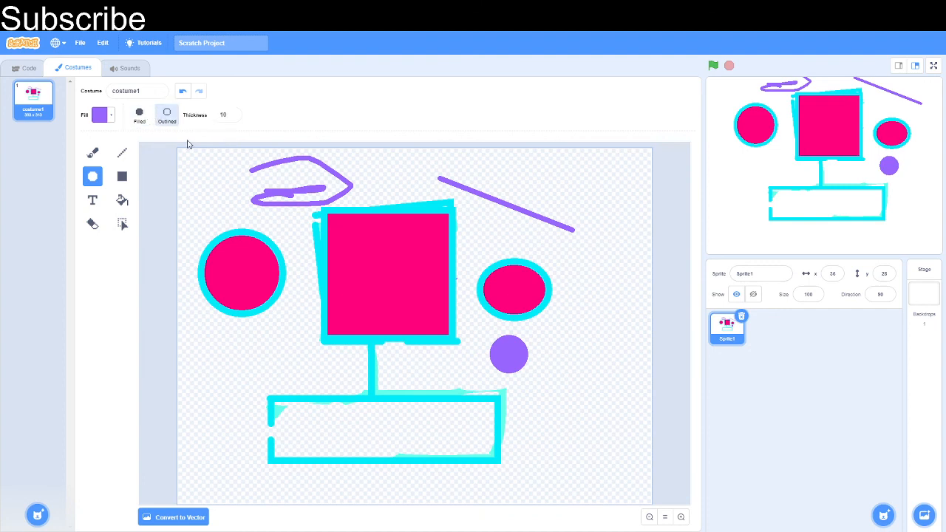
mouse_move(569, 332)
mouse_down()
mouse_move(604, 392)
mouse_move(622, 383)
mouse_up()
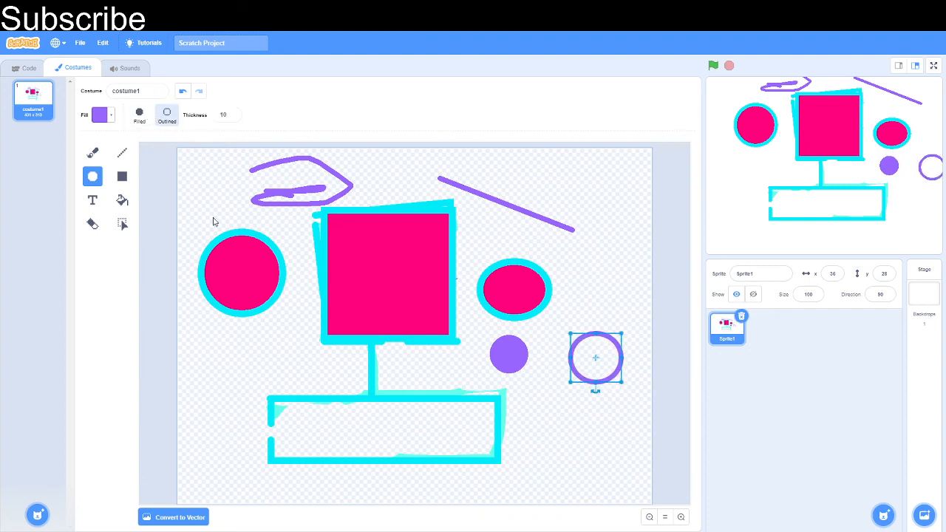
Try the sample text "eff" in the 中文 font below the left pink circle and delete it.
click(127, 178)
key(t)
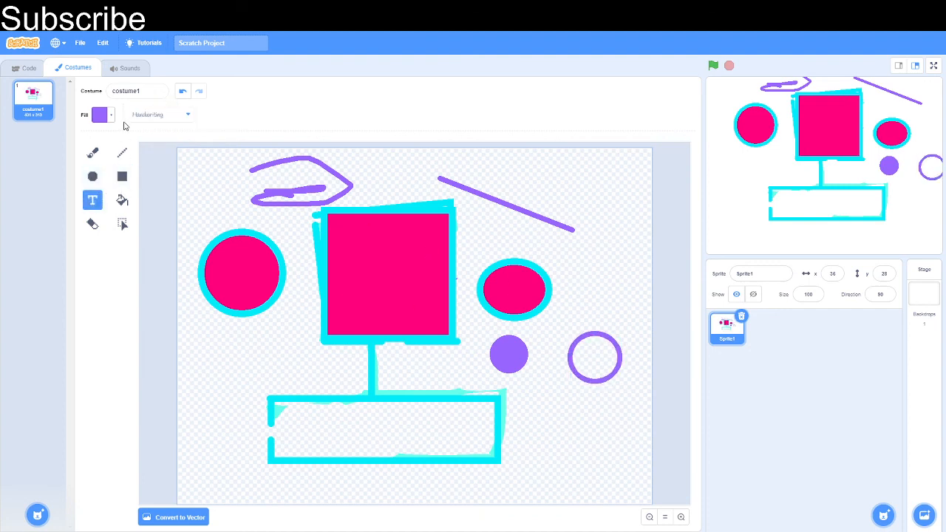
click(184, 118)
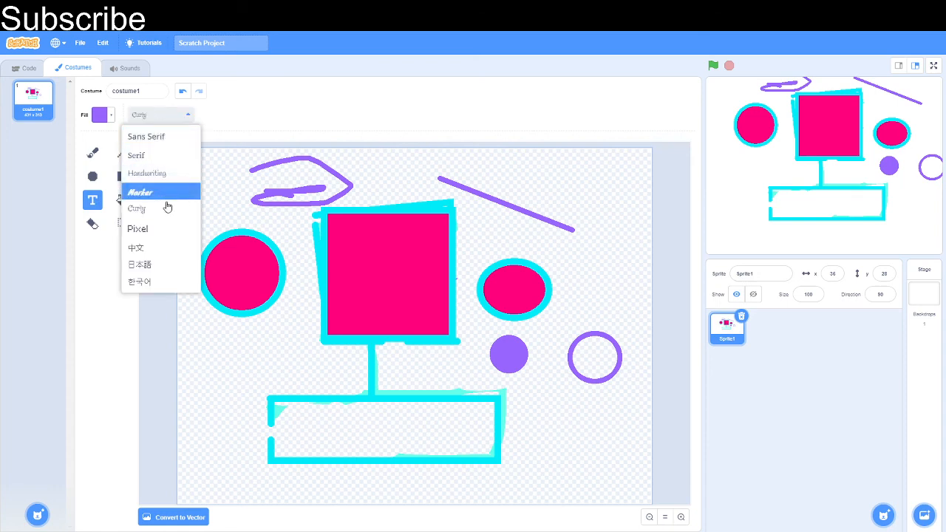
click(193, 245)
click(221, 322)
text(eff)
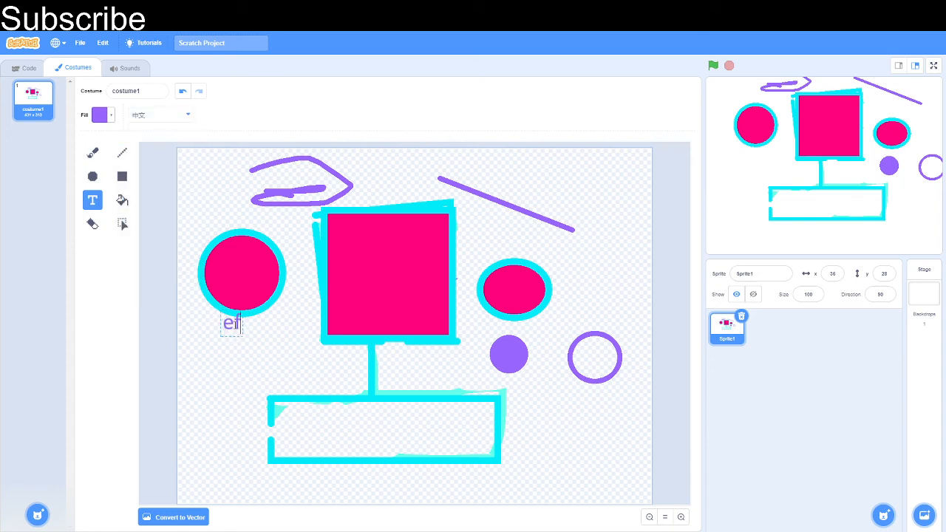
key(BackSpace)
key(BackSpace)
key(BackSpace)
Add the purple text "Coding" in the Pixel font at the upper-left corner of the keyboard box.
click(158, 115)
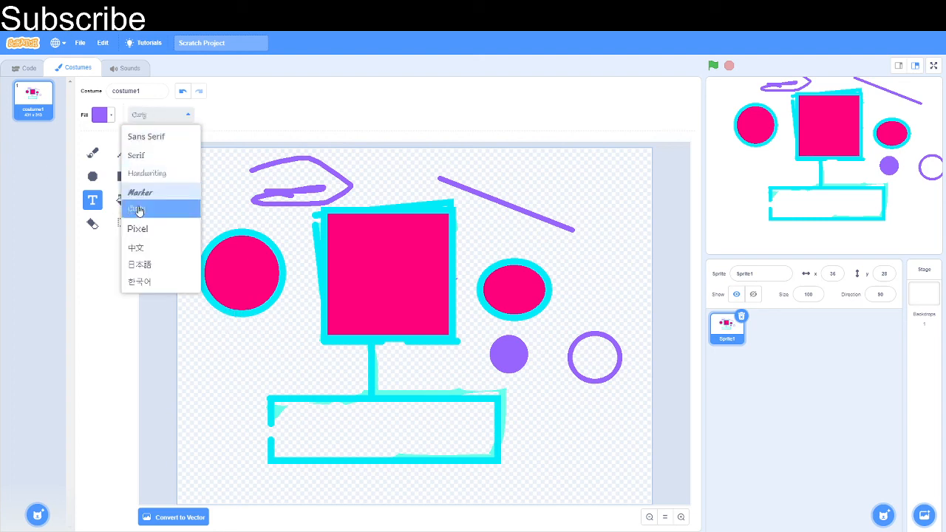
click(155, 226)
click(259, 399)
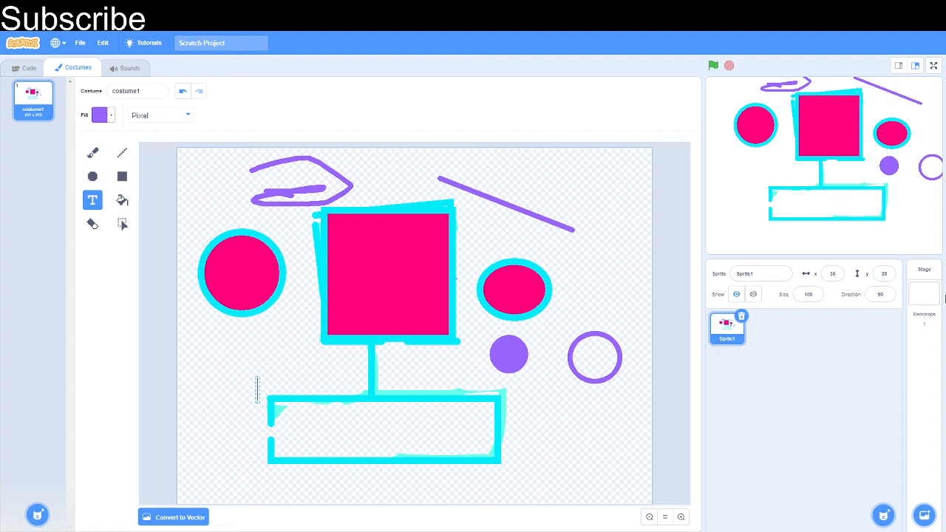
text(Coding)
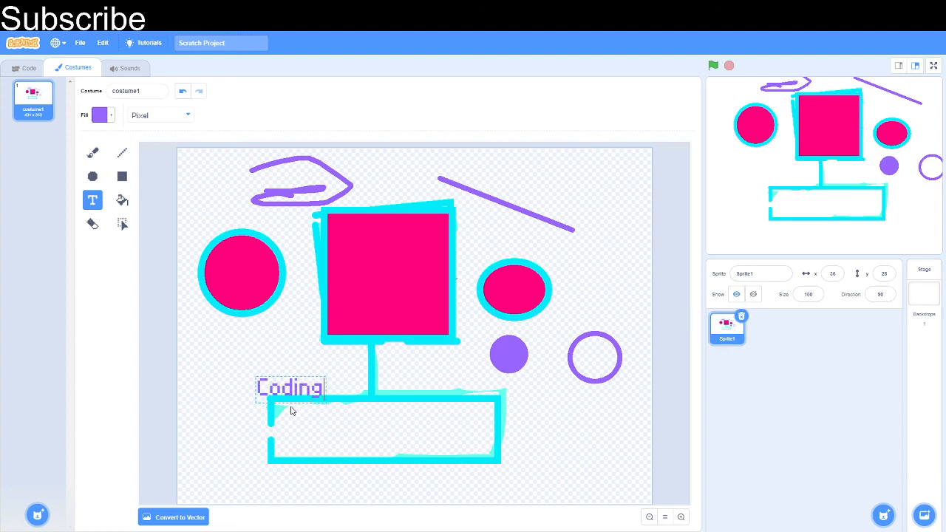
click(293, 412)
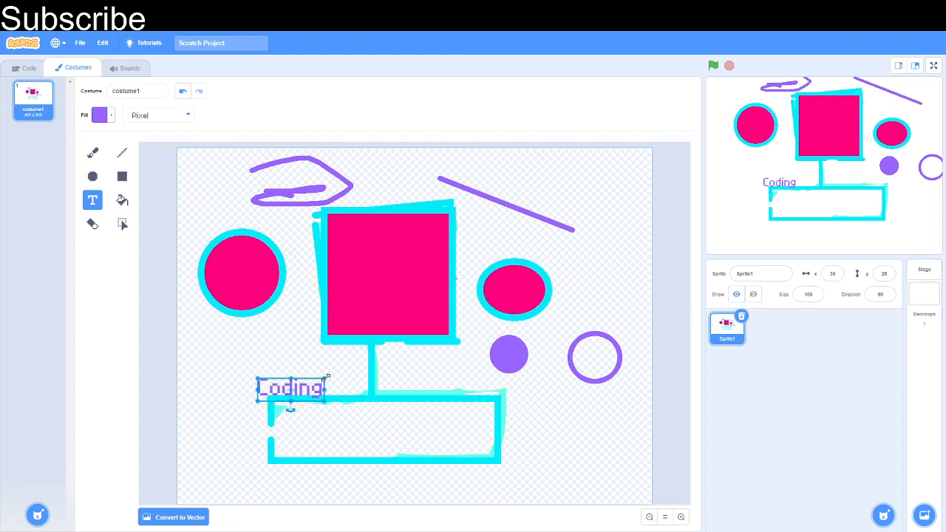
Enlarge the "Coding" text and position it inside the cyan keyboard box.
drag(327, 376, 433, 339)
drag(399, 367, 439, 434)
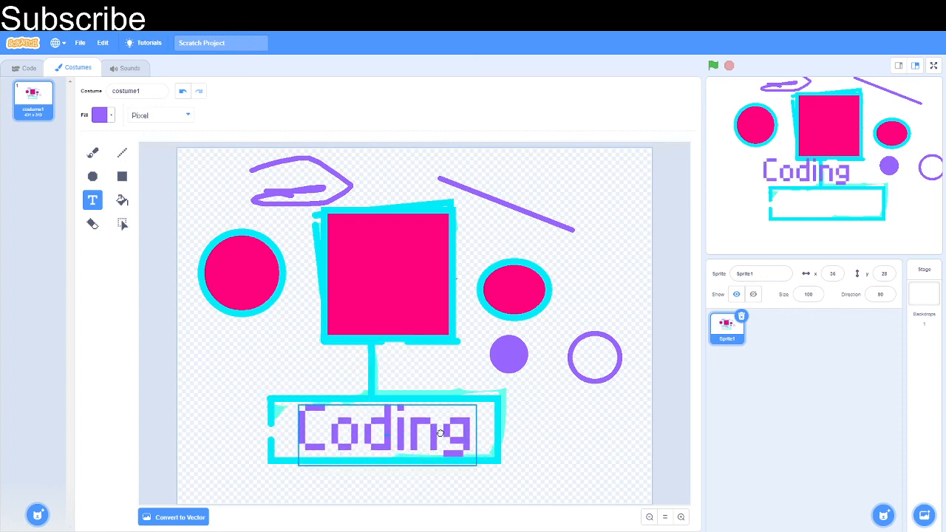
drag(304, 445, 315, 424)
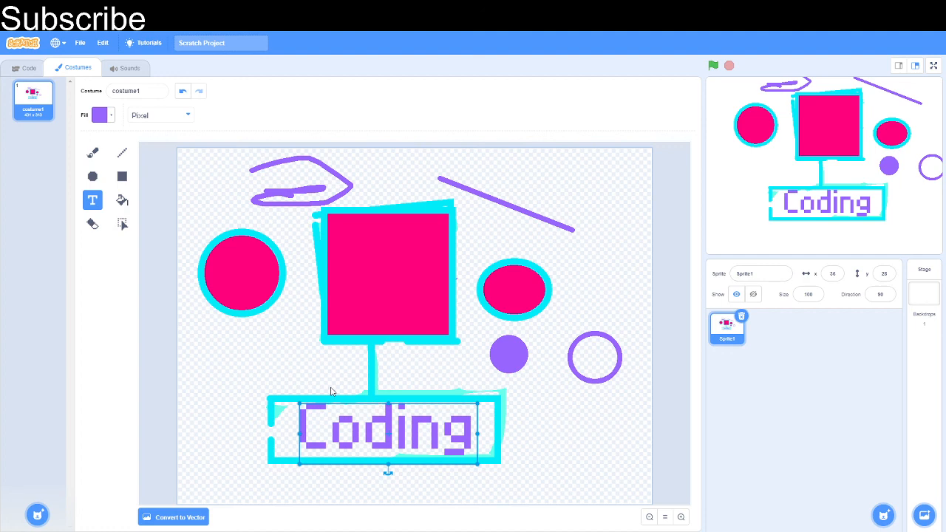
Examine the Fill, Eraser and Select tool options in bitmap mode and compare them with the vector mode tools, ending back in bitmap.
click(122, 201)
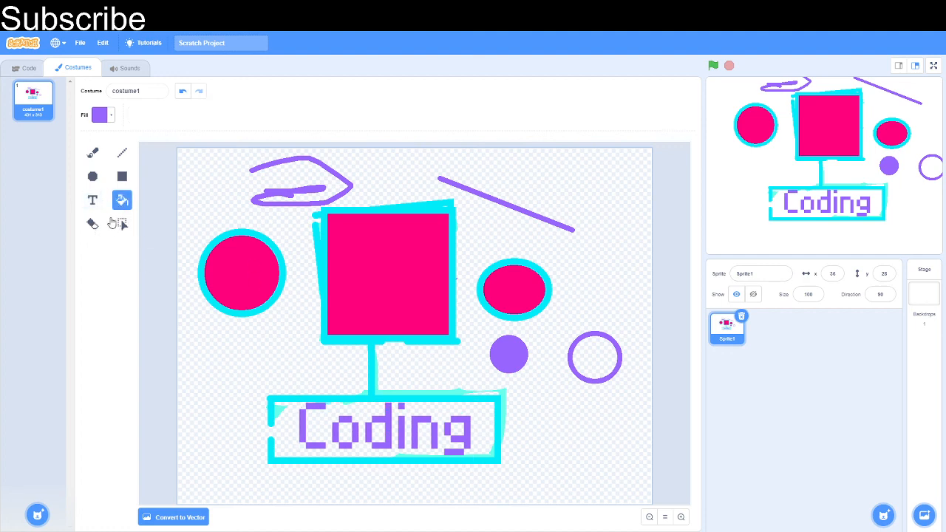
click(94, 223)
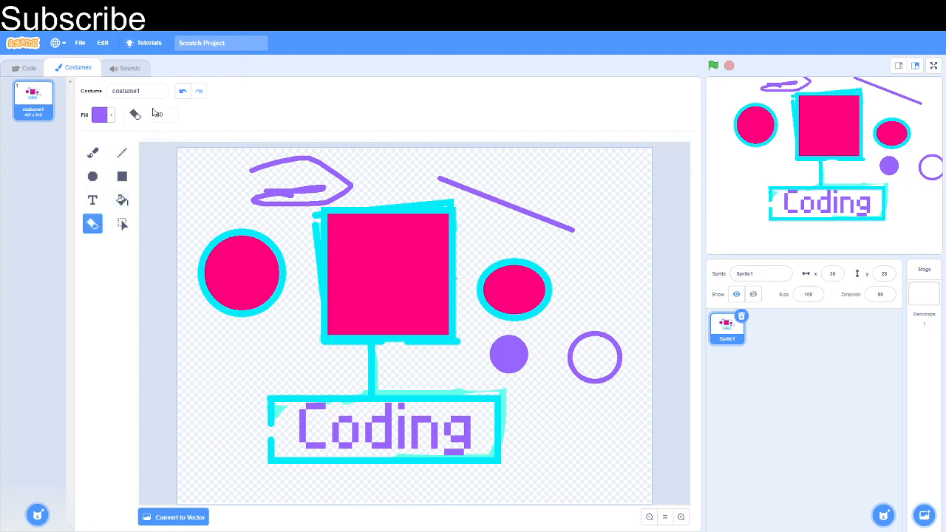
click(124, 224)
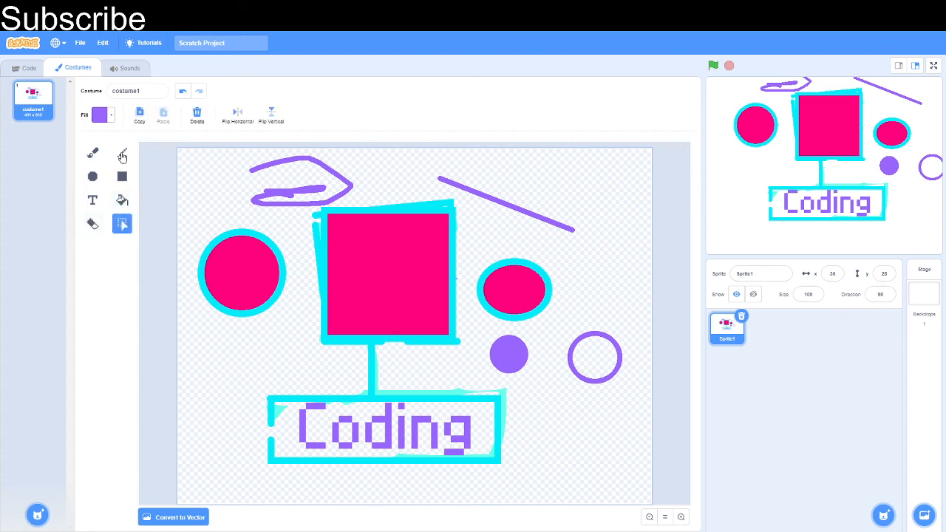
click(173, 517)
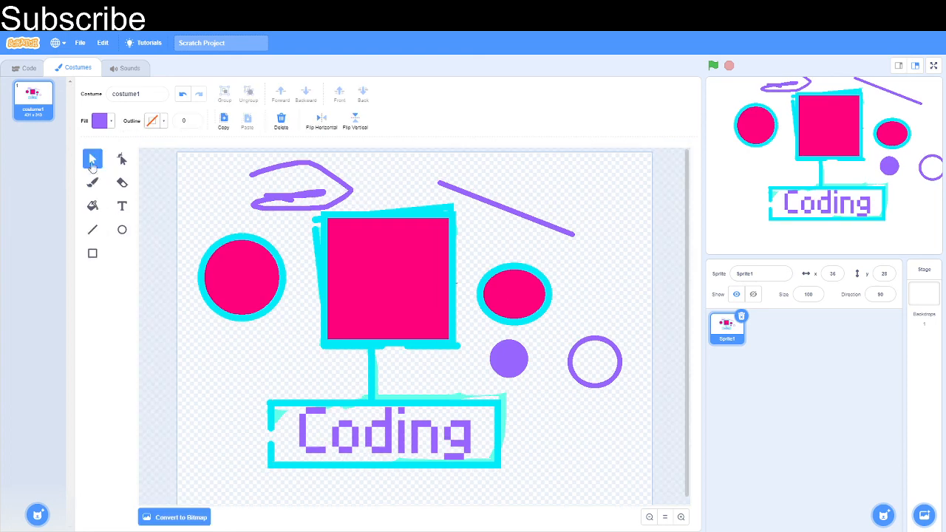
click(172, 518)
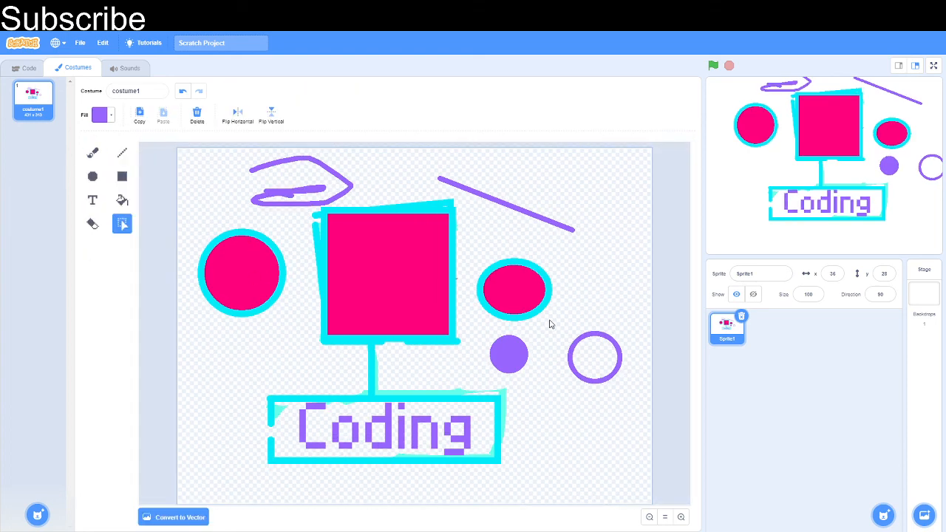
Select the outlined purple circle and move it to the centre of the pink monitor screen.
drag(553, 325, 626, 392)
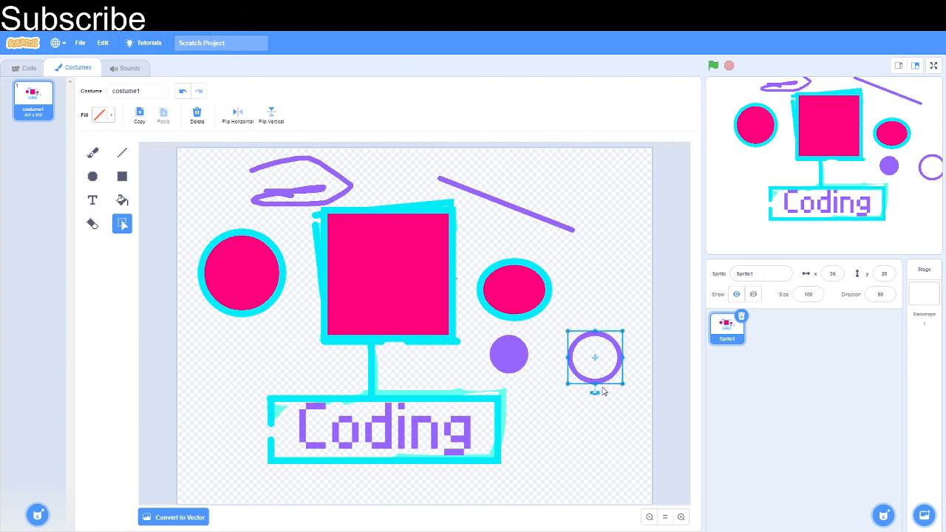
drag(597, 360, 385, 272)
click(530, 390)
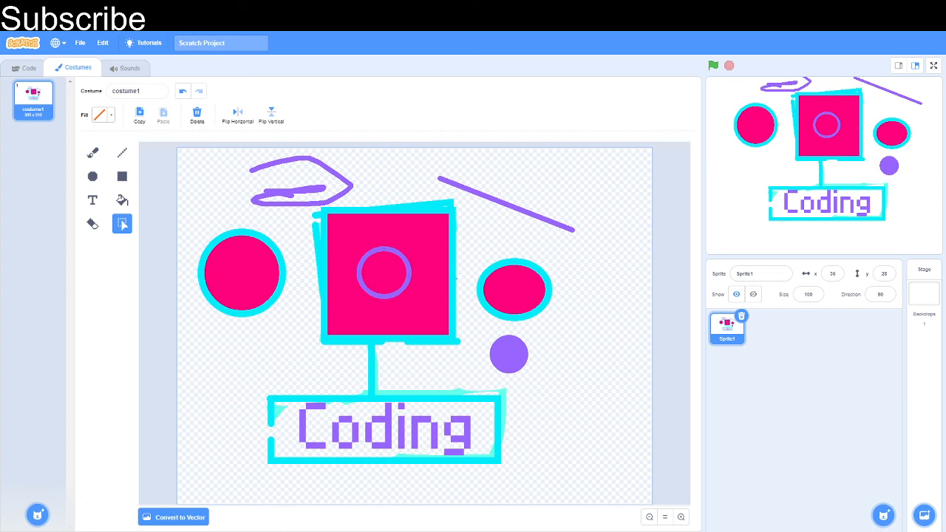
Show the sprite's code blocks and move the sprite on the stage to about x 13, y -15.
mouse_move(882, 515)
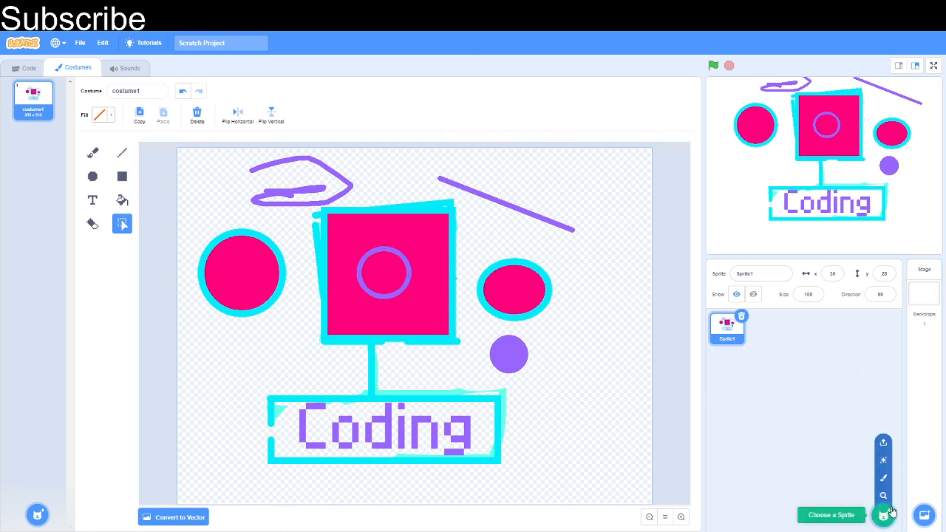
click(26, 68)
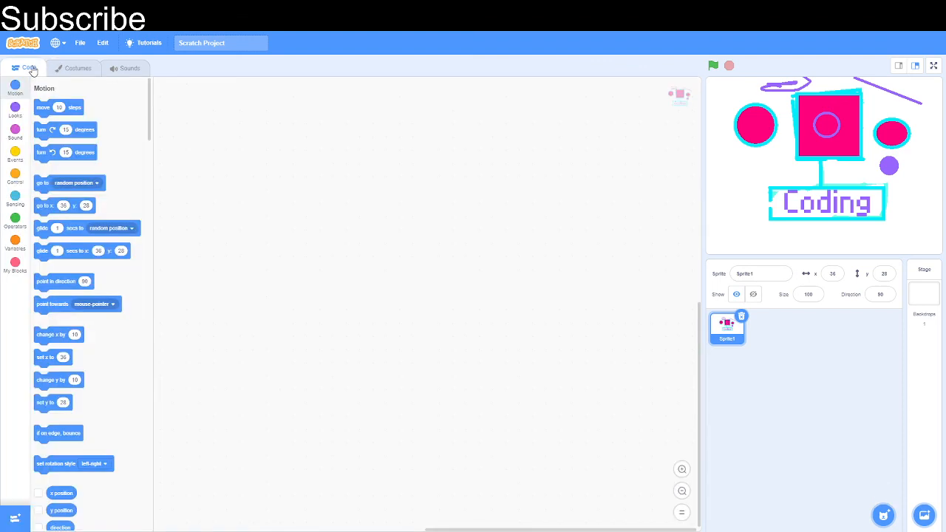
drag(829, 179, 817, 200)
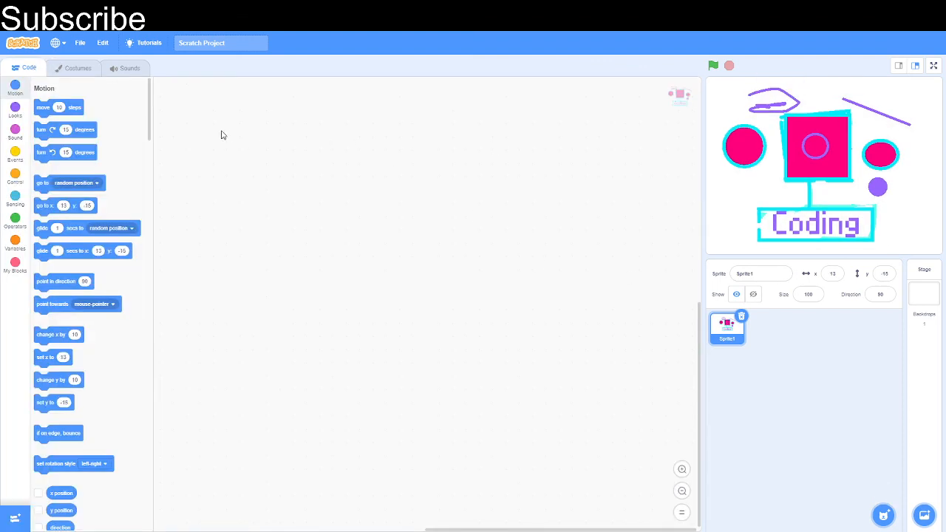